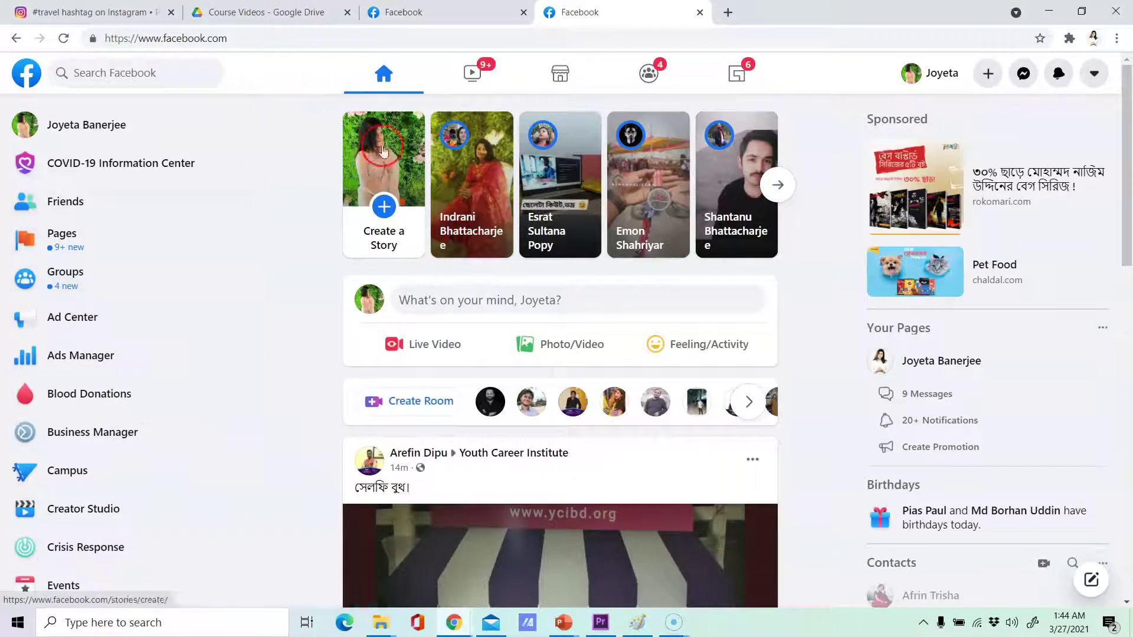
# Close one spare Facebook tab, open Creator Studio from the home page shortcuts and switch it to Instagram.
pyautogui.click(348, 12)
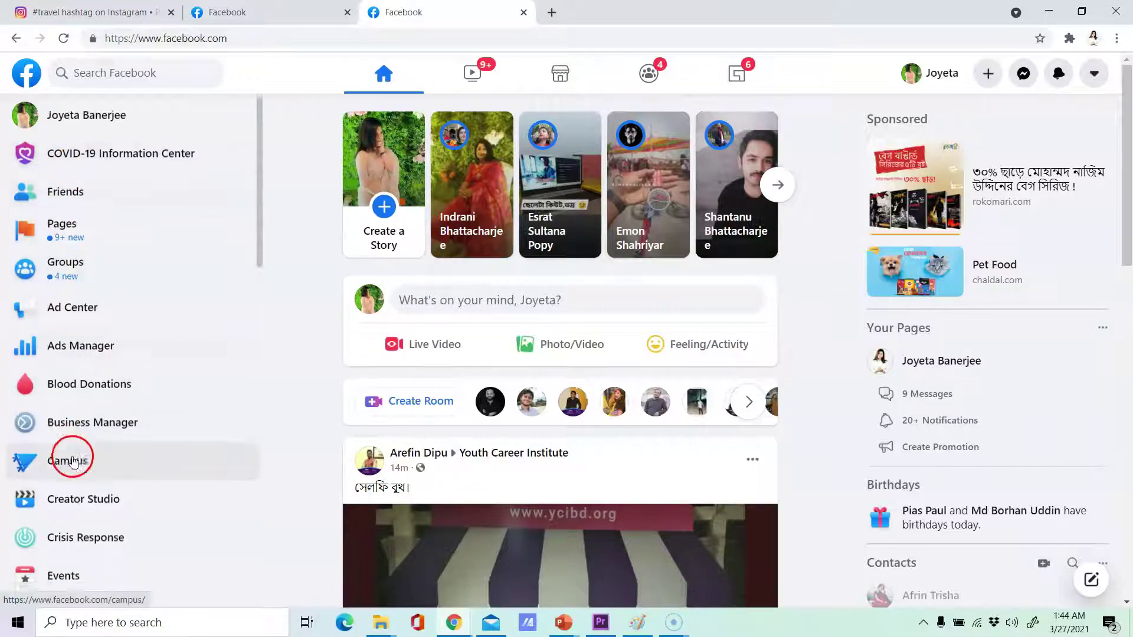
pyautogui.scroll(-3, 107, 425)
pyautogui.scroll(3, 139, 395)
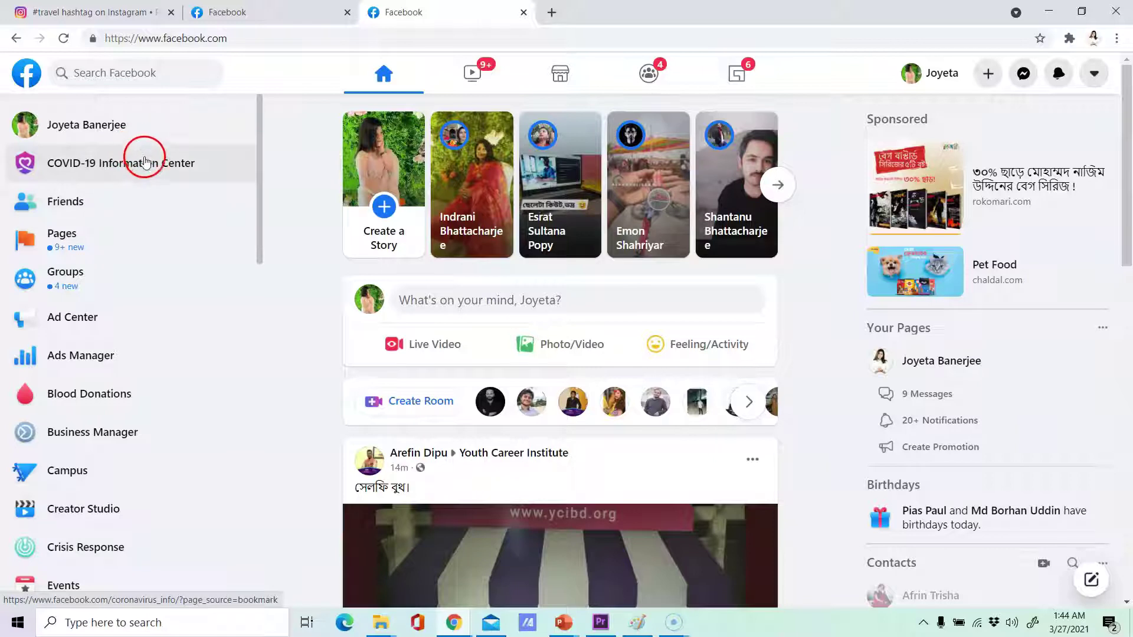
pyautogui.click(180, 287)
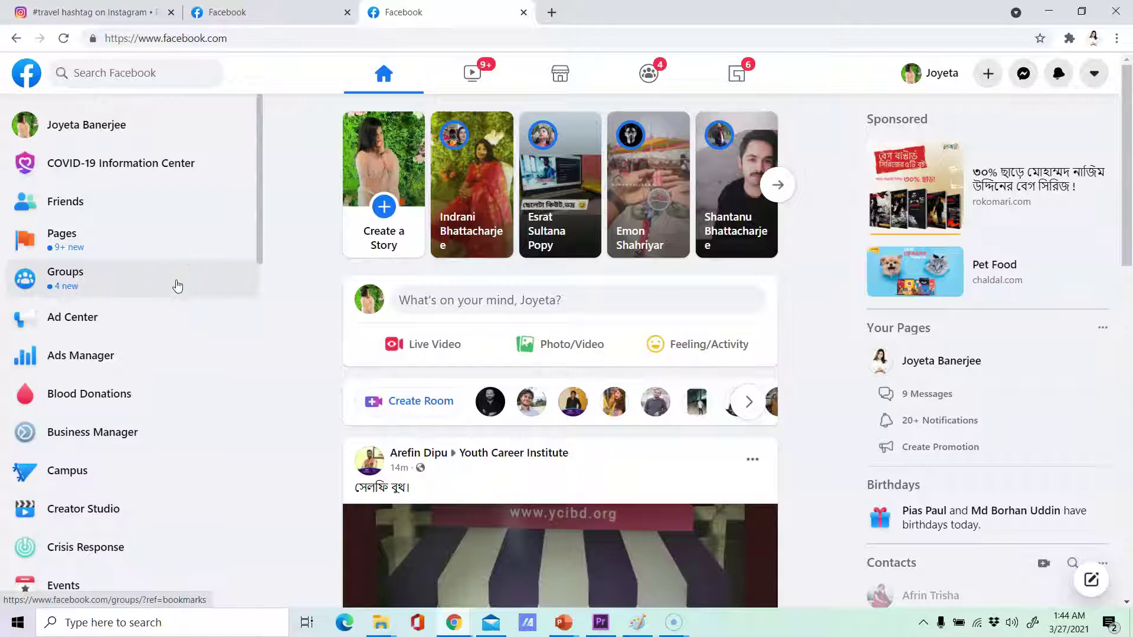
pyautogui.click(174, 262)
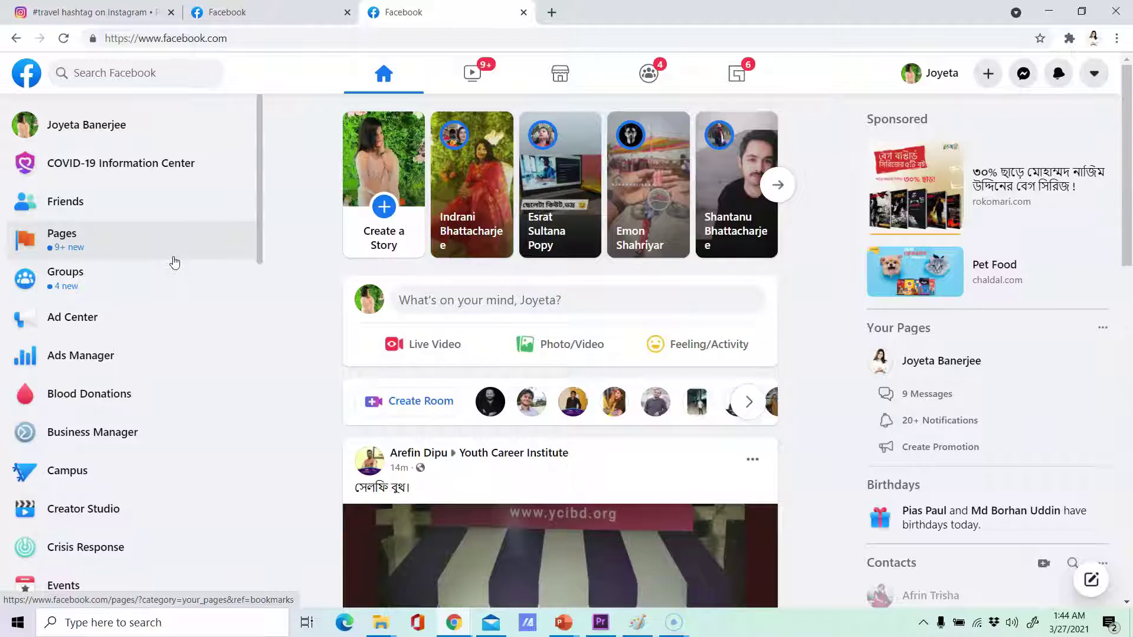
pyautogui.click(167, 289)
pyautogui.click(95, 234)
pyautogui.scroll(-1, 119, 262)
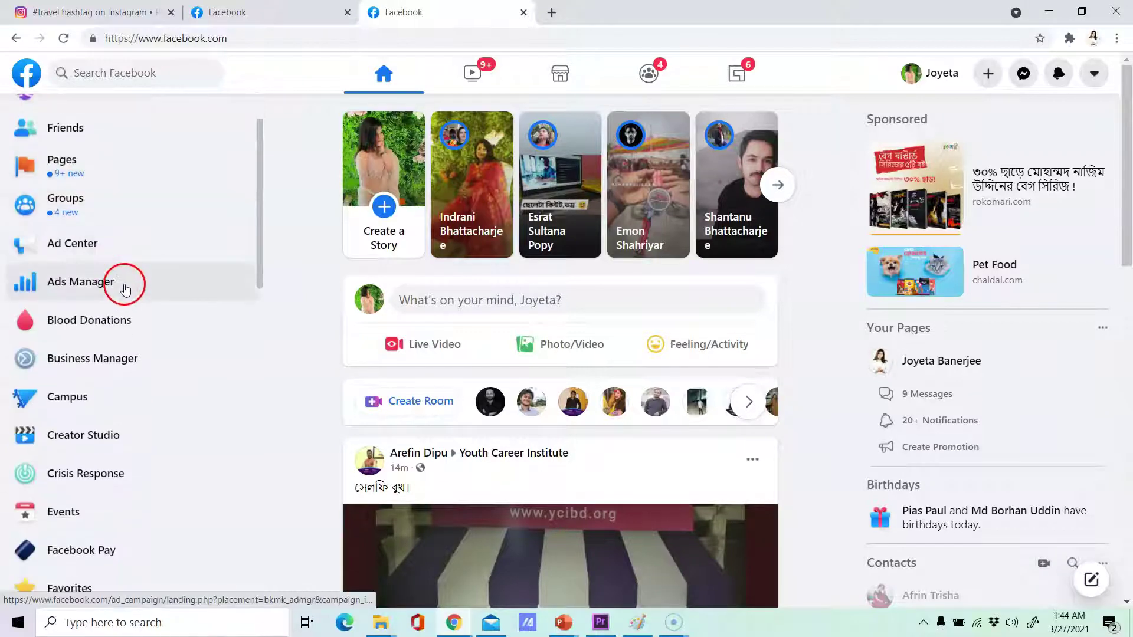
pyautogui.click(65, 437)
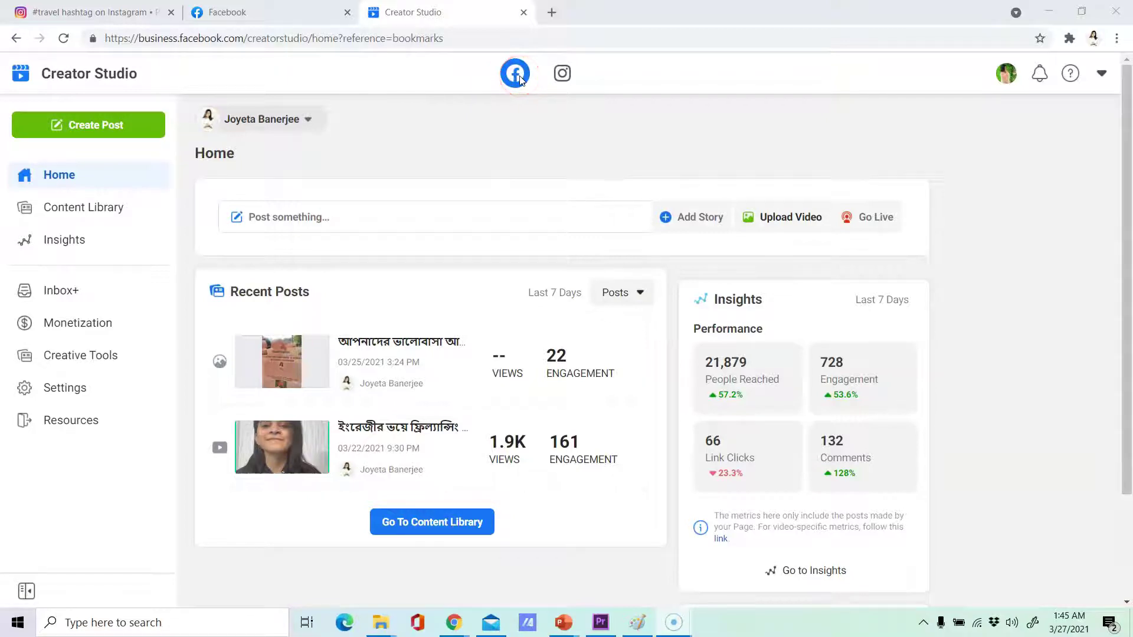
pyautogui.click(561, 77)
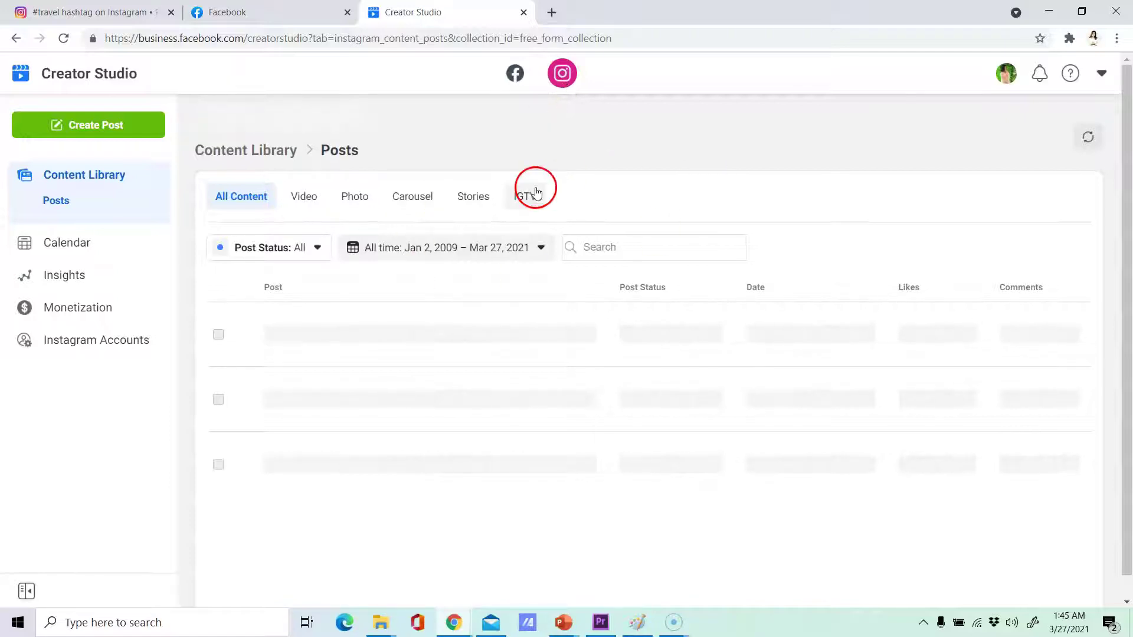
# Look through the carousel, photo, video and story posts in the Content Library, finishing on all content.
pyautogui.click(415, 207)
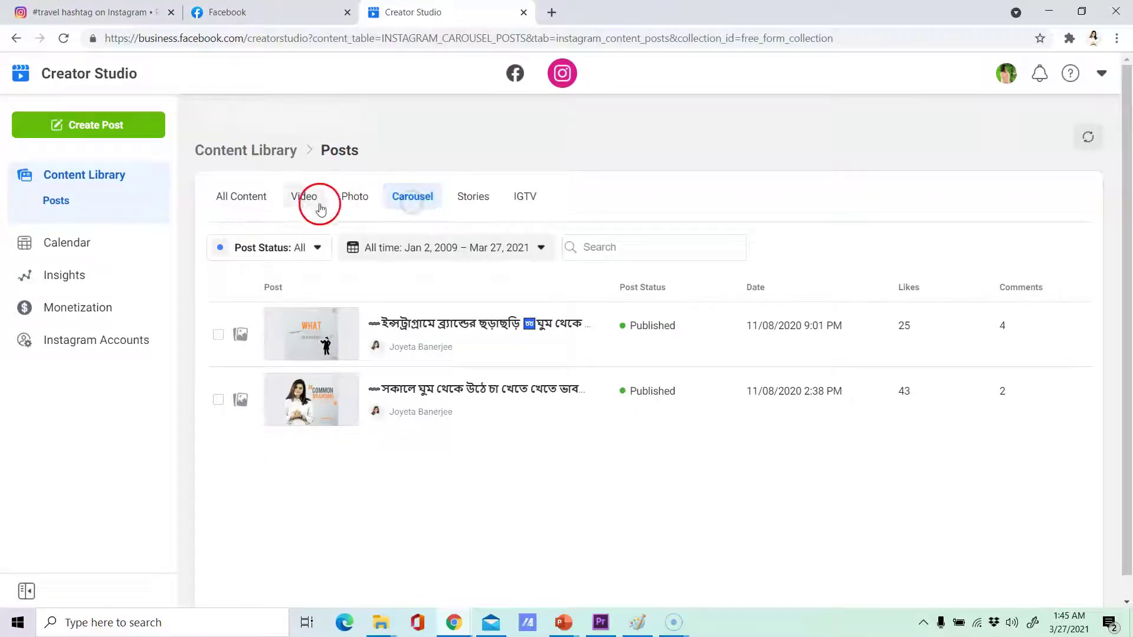
pyautogui.click(353, 197)
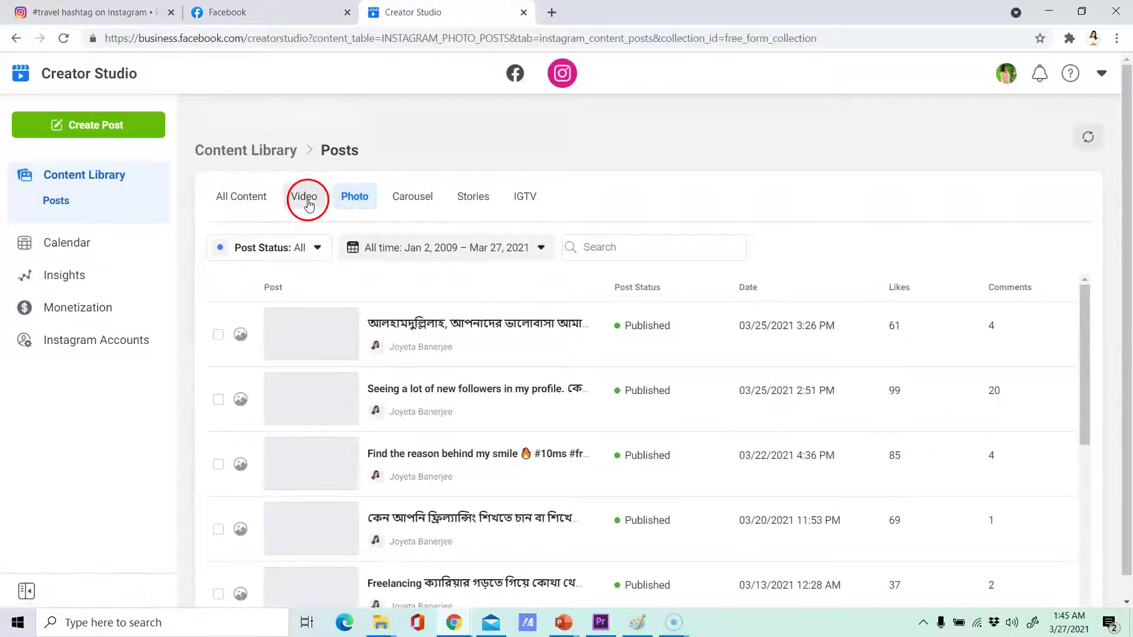
pyautogui.click(305, 200)
pyautogui.click(472, 194)
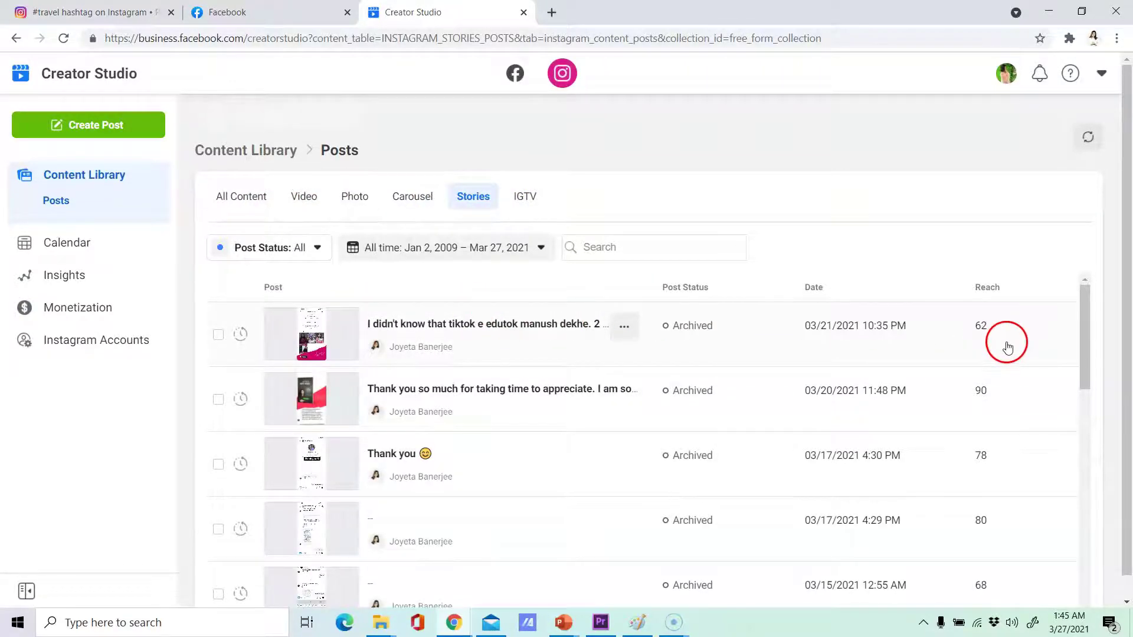
pyautogui.scroll(-15, 1007, 347)
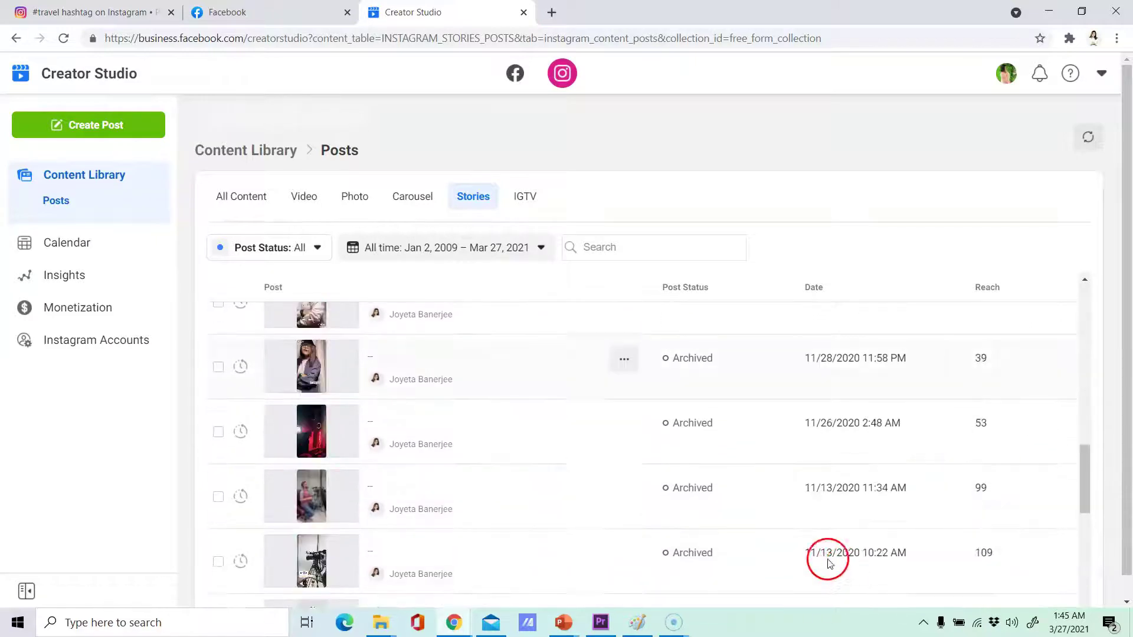
pyautogui.scroll(-4, 649, 443)
pyautogui.click(219, 195)
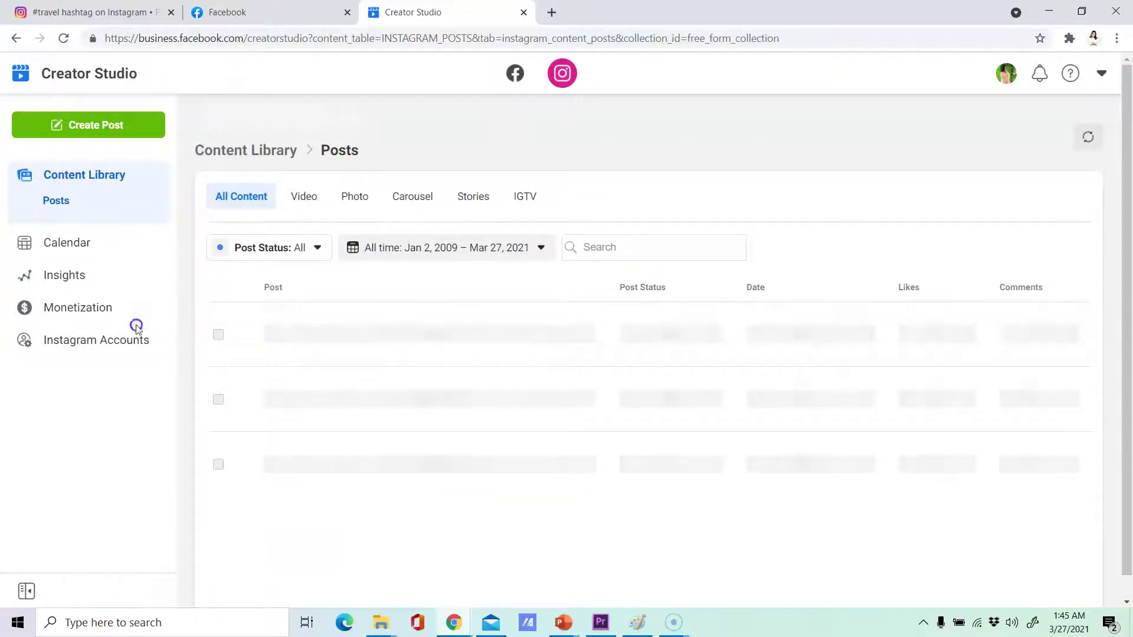
# Open Brand Collabs Manager under Monetization and read the Portfolio section's eligibility requirements.
pyautogui.click(107, 308)
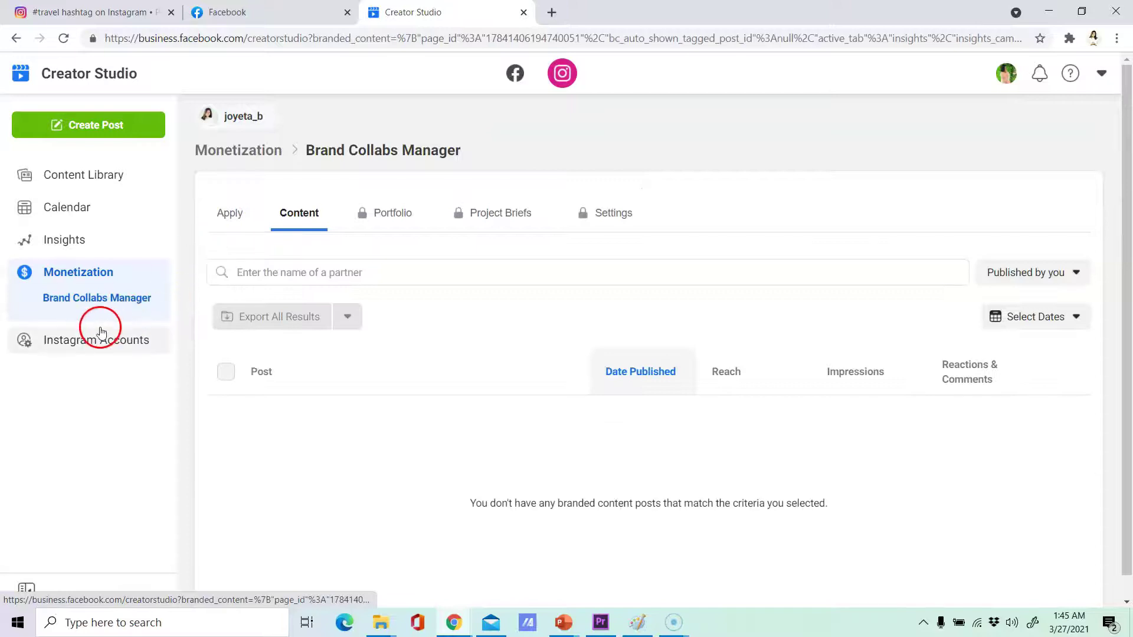
pyautogui.click(81, 174)
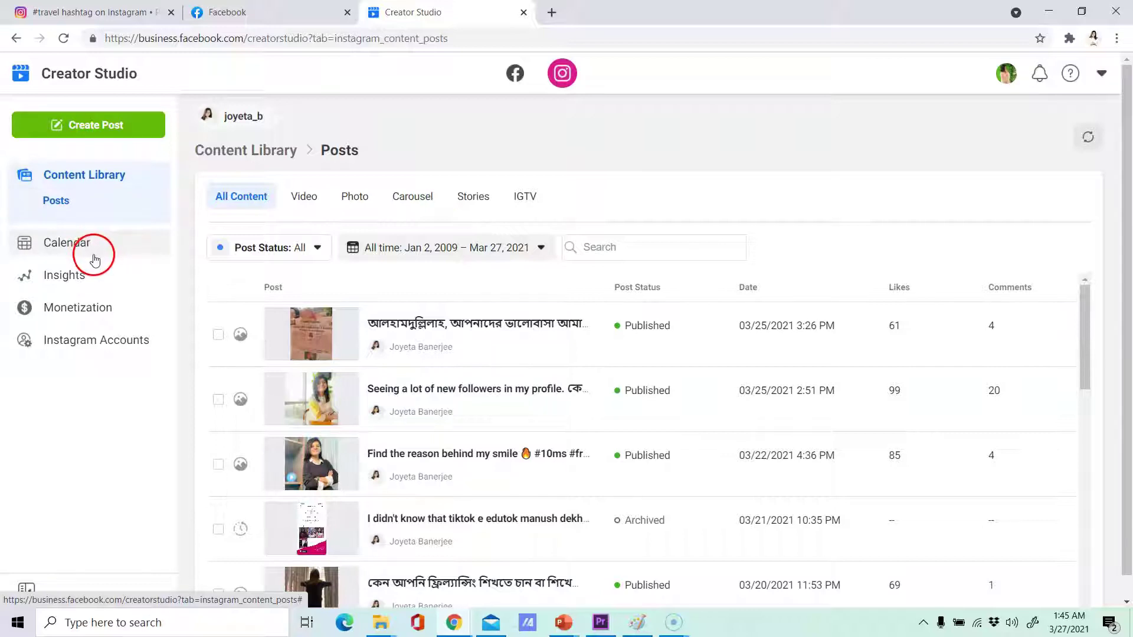
pyautogui.click(134, 314)
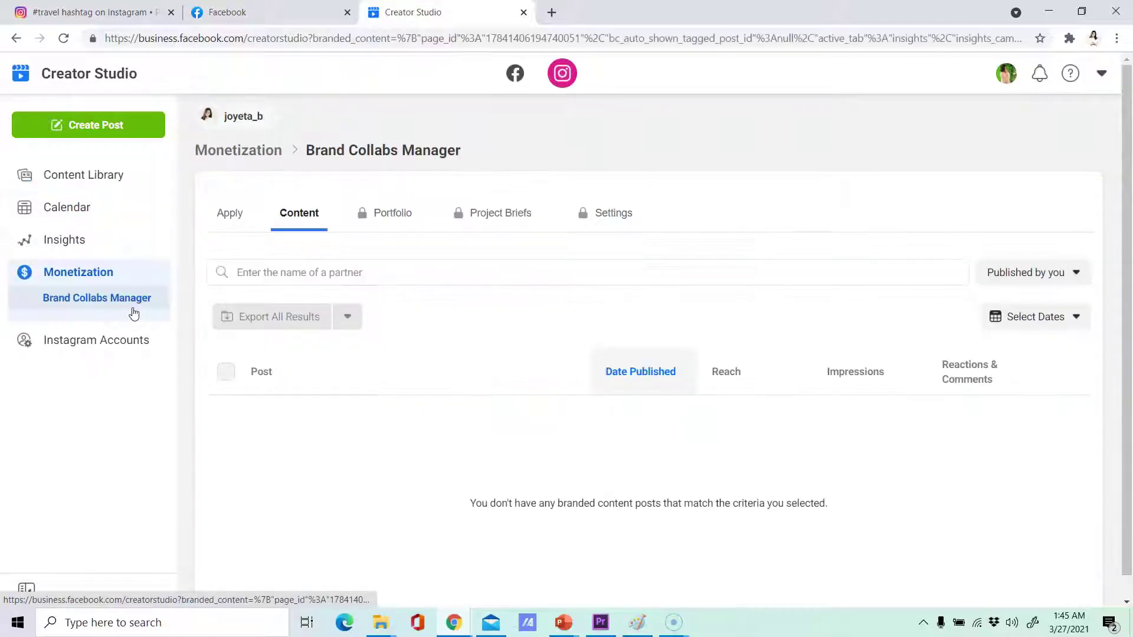
pyautogui.click(379, 230)
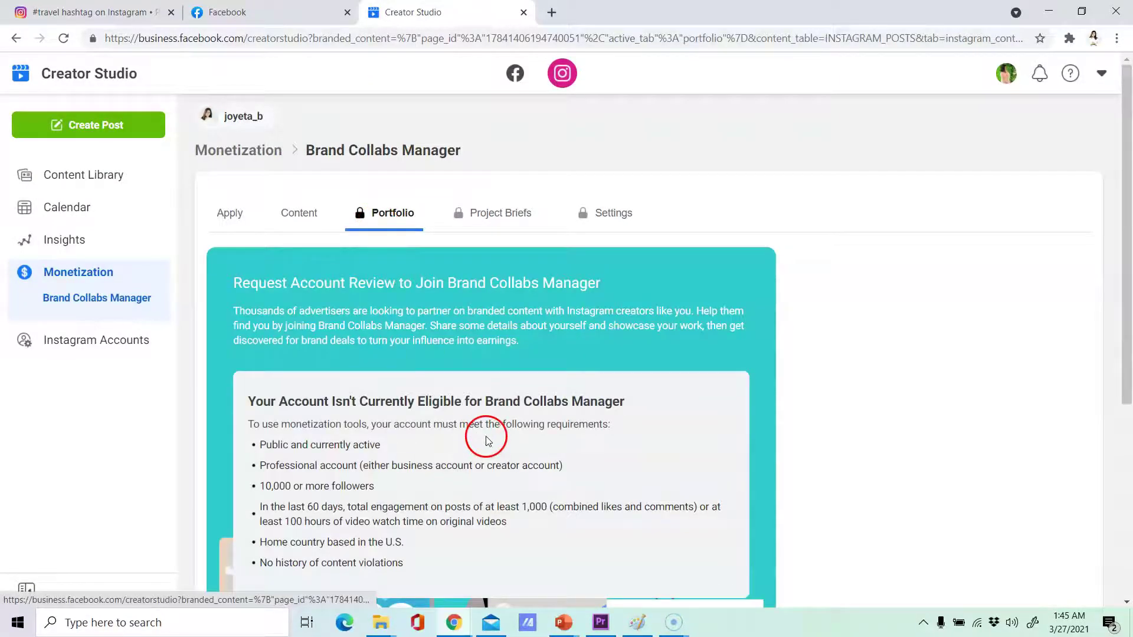
pyautogui.scroll(-3, 448, 434)
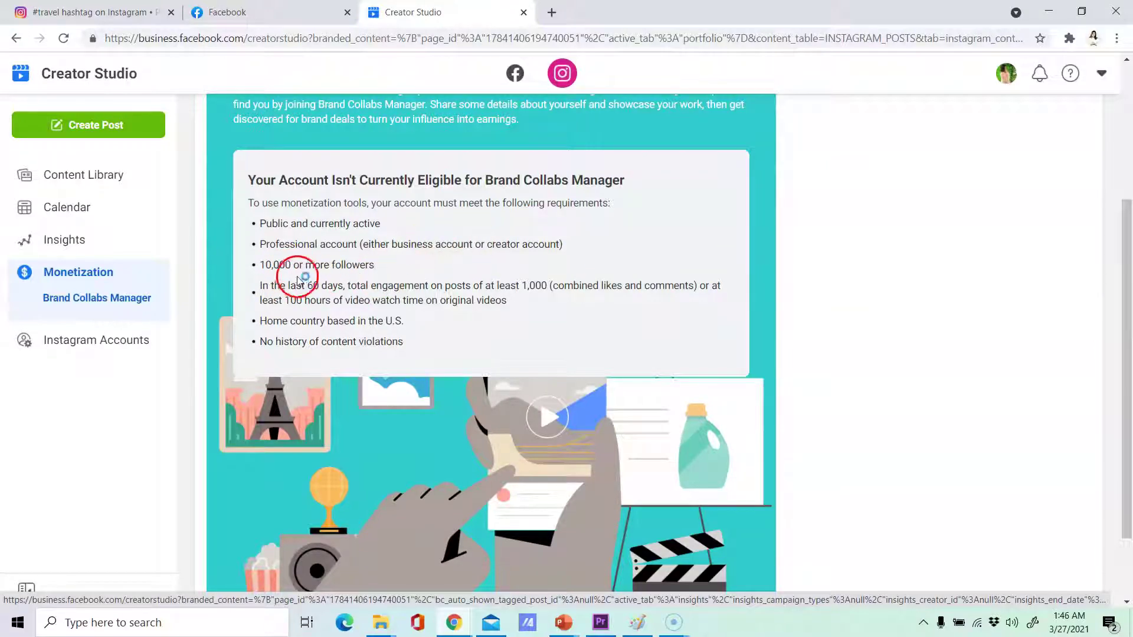
pyautogui.scroll(2, 348, 324)
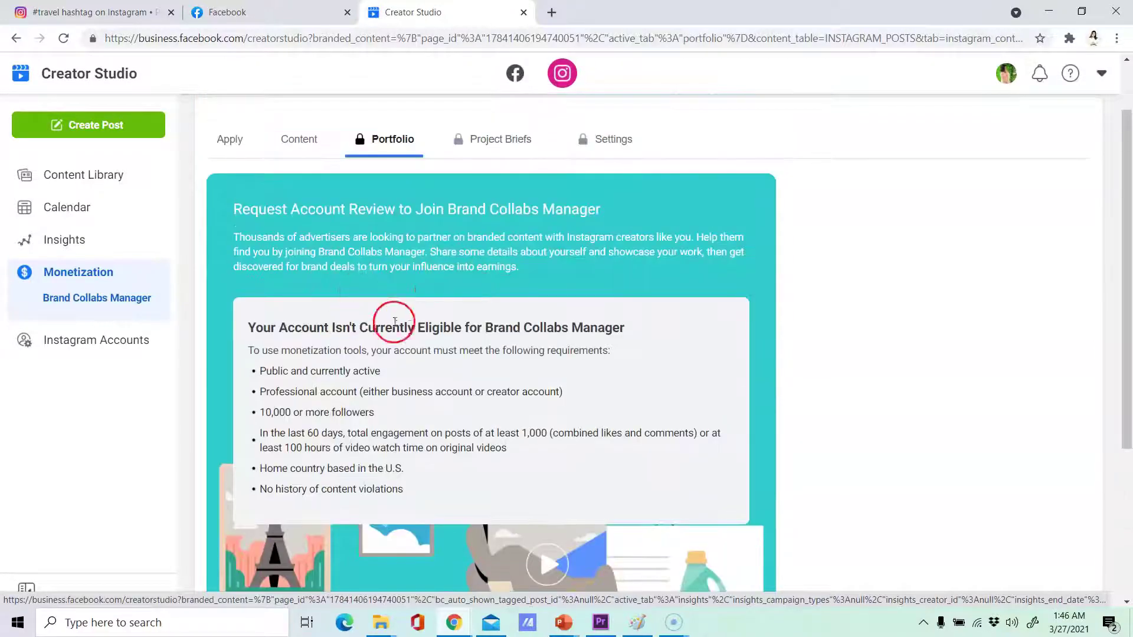
pyautogui.scroll(1, 338, 367)
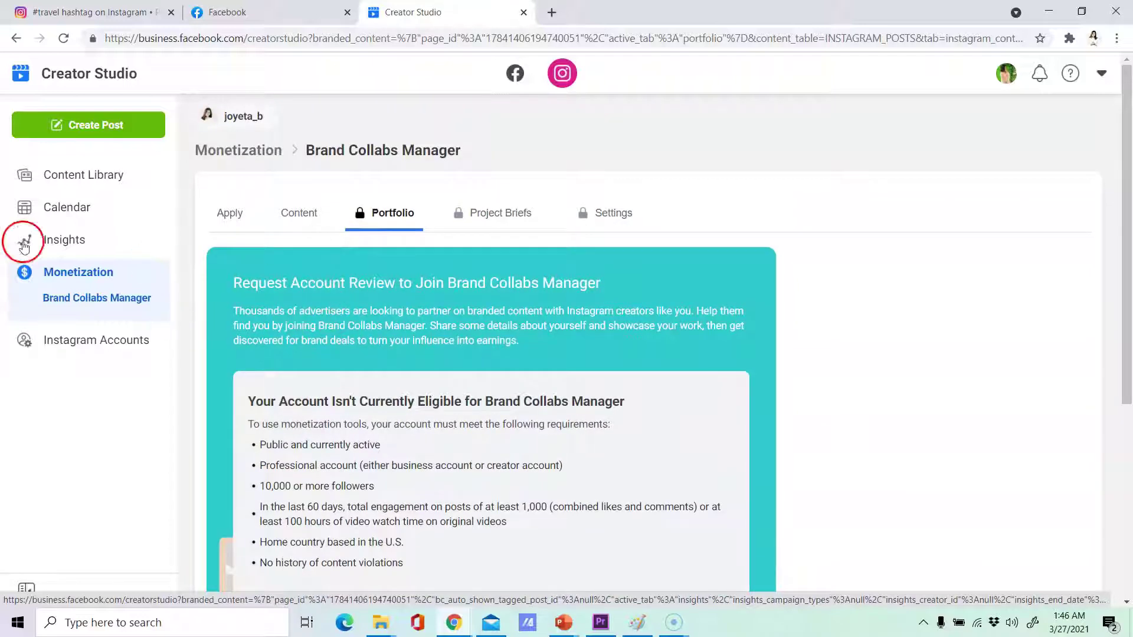
# Return to the Content Library and browse the list of all Instagram posts.
pyautogui.click(99, 175)
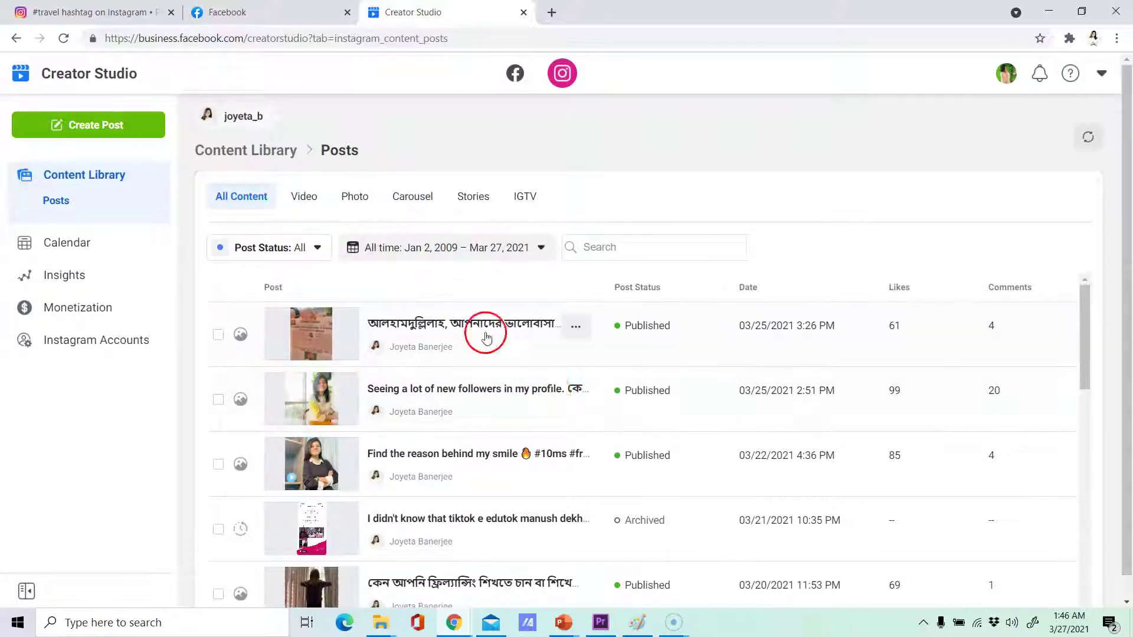
pyautogui.scroll(-2, 382, 477)
pyautogui.scroll(-3, 382, 477)
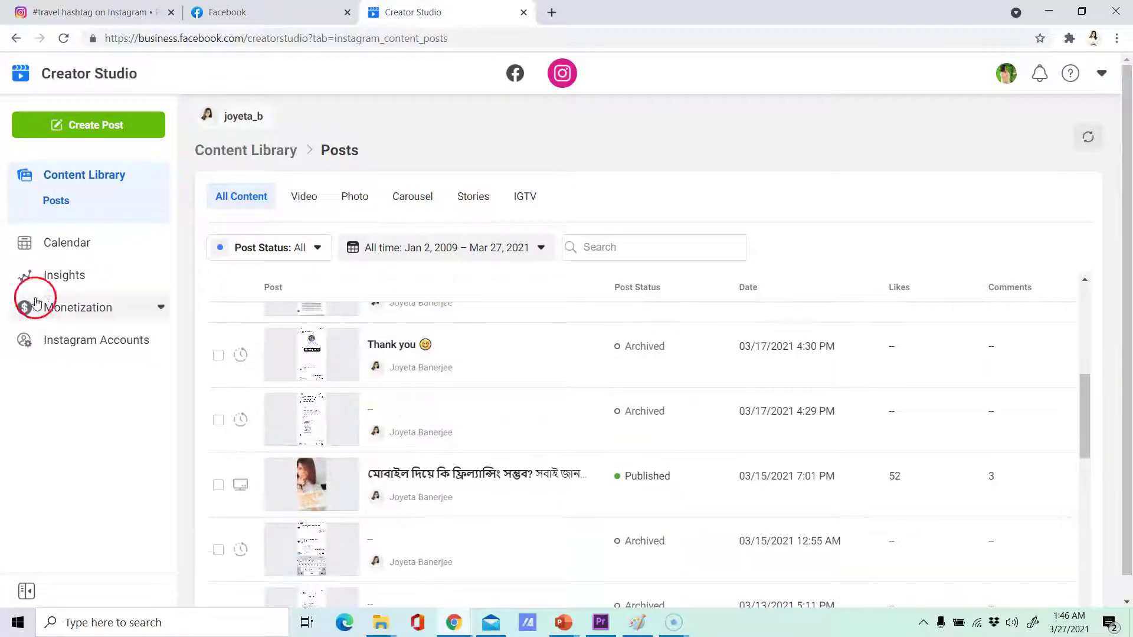
# Open the Instagram calendar and look over the March 2021 month view.
pyautogui.click(43, 245)
pyautogui.click(495, 242)
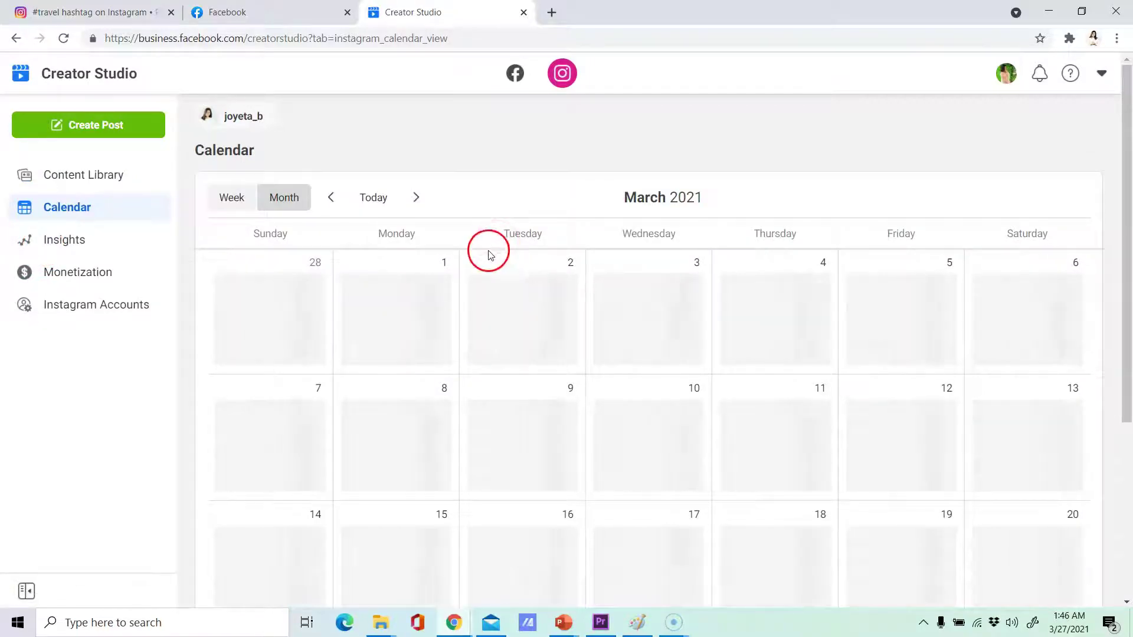
pyautogui.scroll(-2, 601, 366)
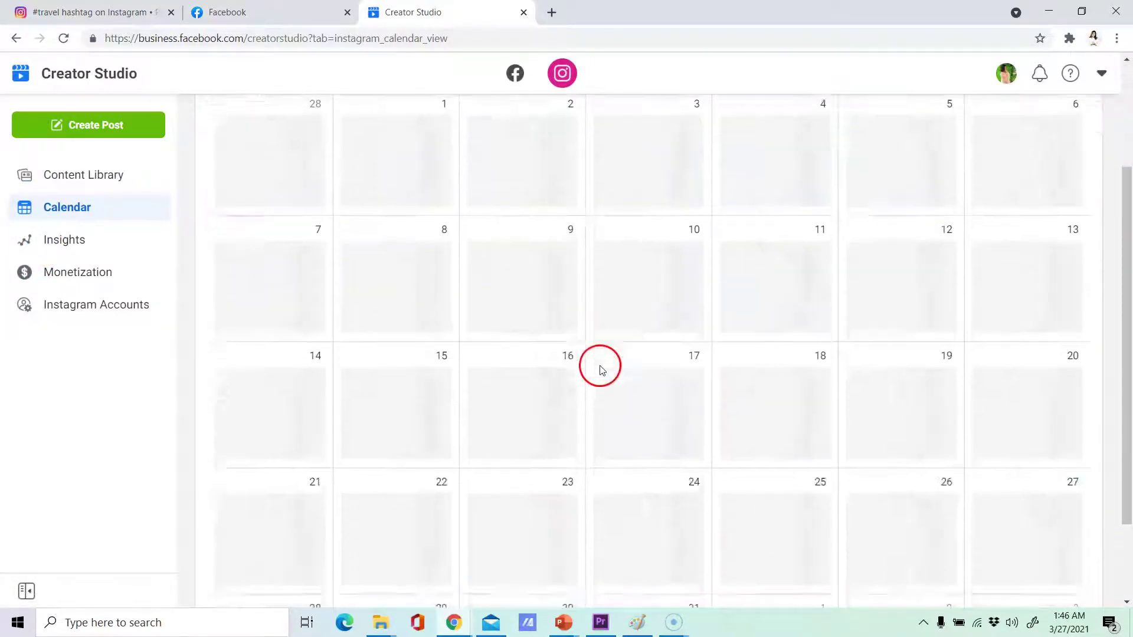
pyautogui.scroll(-2, 600, 369)
pyautogui.scroll(5, 374, 558)
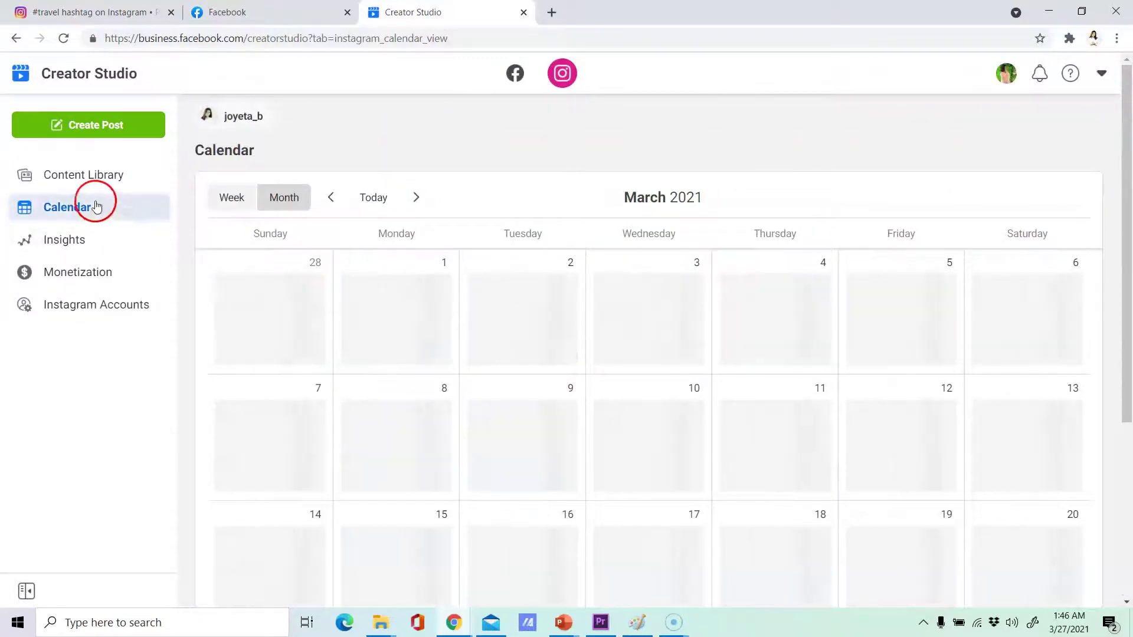
# Filter the Content Library posts by video and by carousel to view each type.
pyautogui.click(88, 175)
pyautogui.click(301, 195)
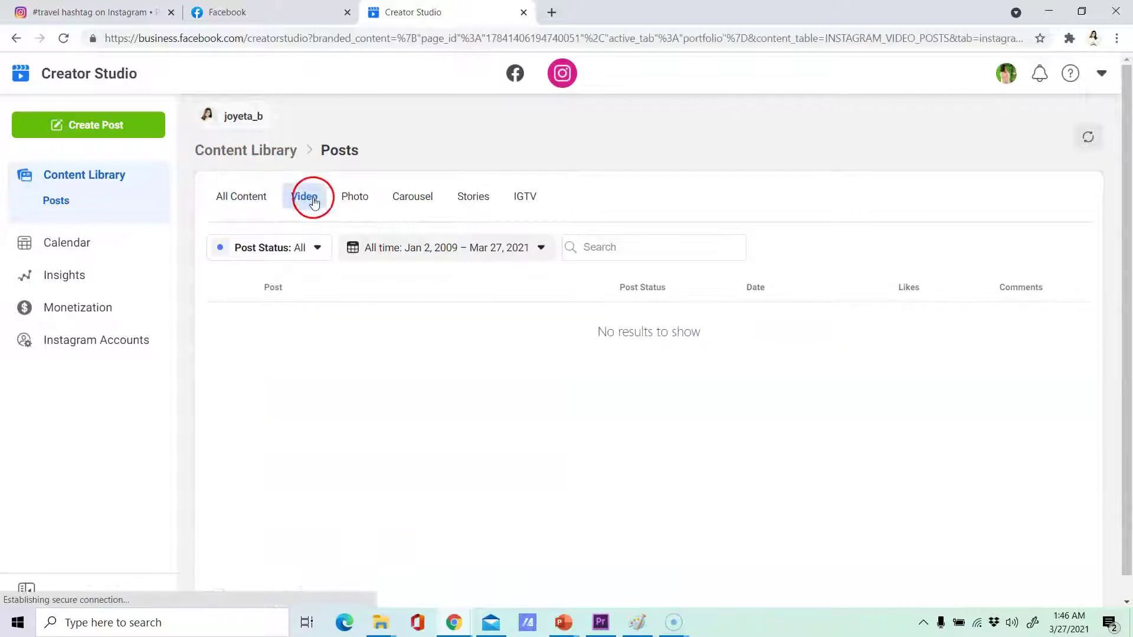
pyautogui.click(413, 207)
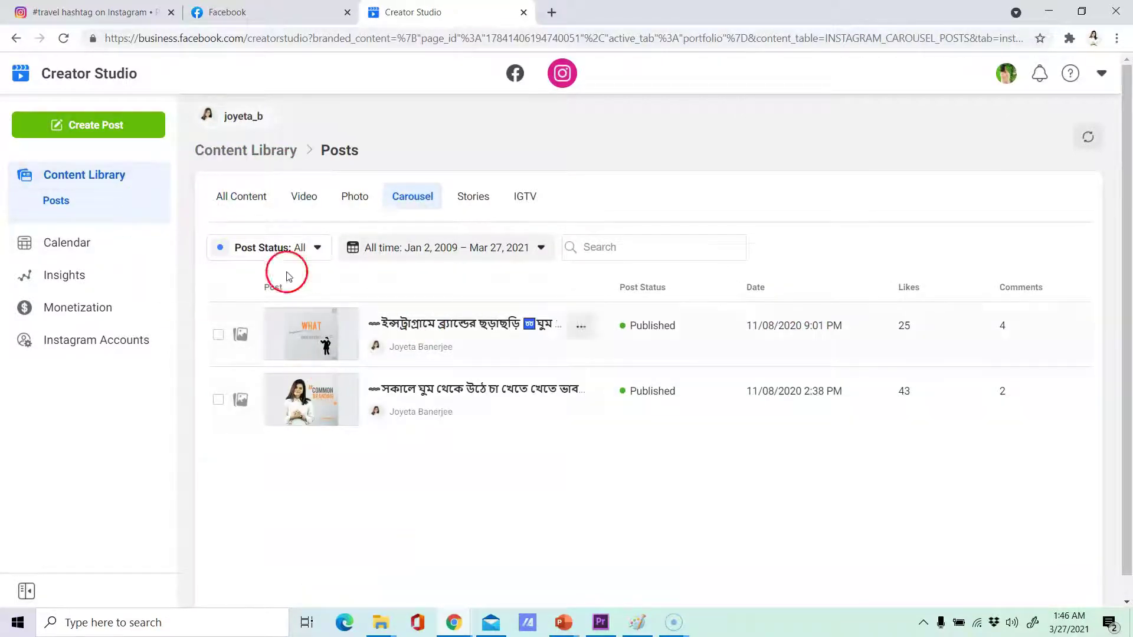
# Create a new Instagram Feed post and enter "Test" as its caption.
pyautogui.click(142, 137)
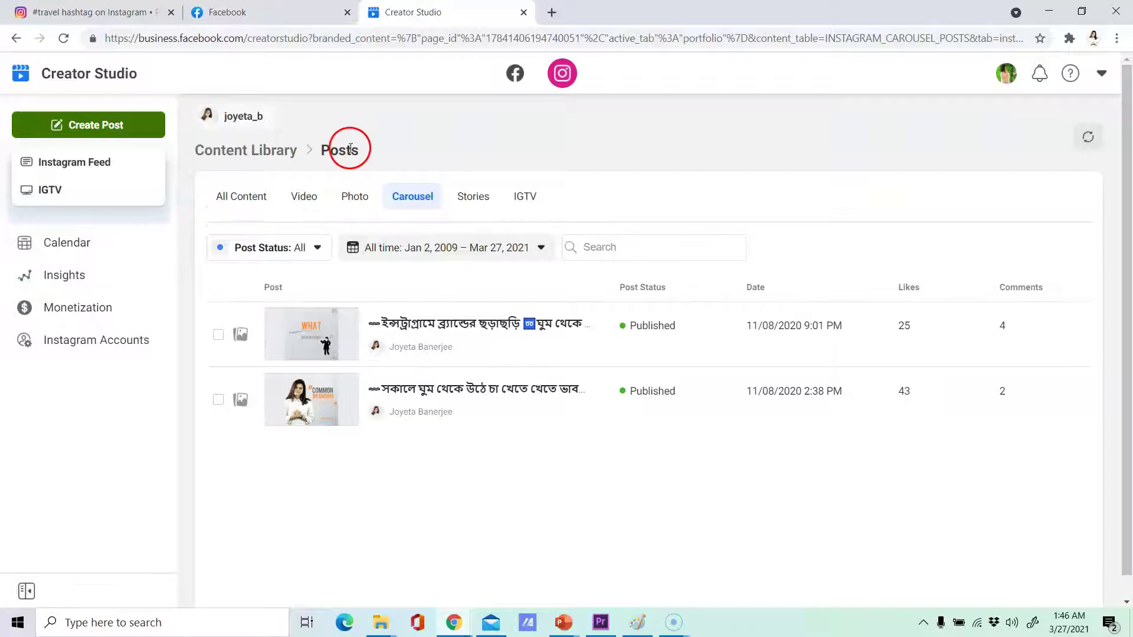
pyautogui.click(99, 165)
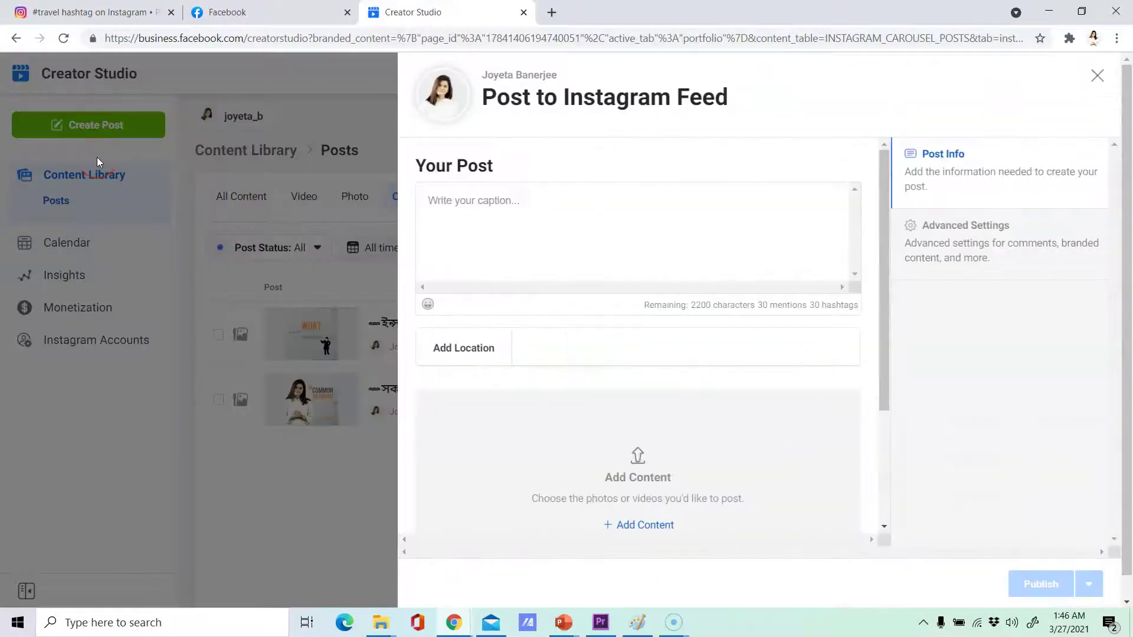
pyautogui.click(574, 213)
# Upload the image 5A9B22AD-AA36-4C4B-985A-7B9673D9F8BC from the Downloads folder as the post's content.
pyautogui.scroll(-3, 563, 263)
pyautogui.scroll(3, 562, 281)
pyautogui.scroll(-3, 547, 252)
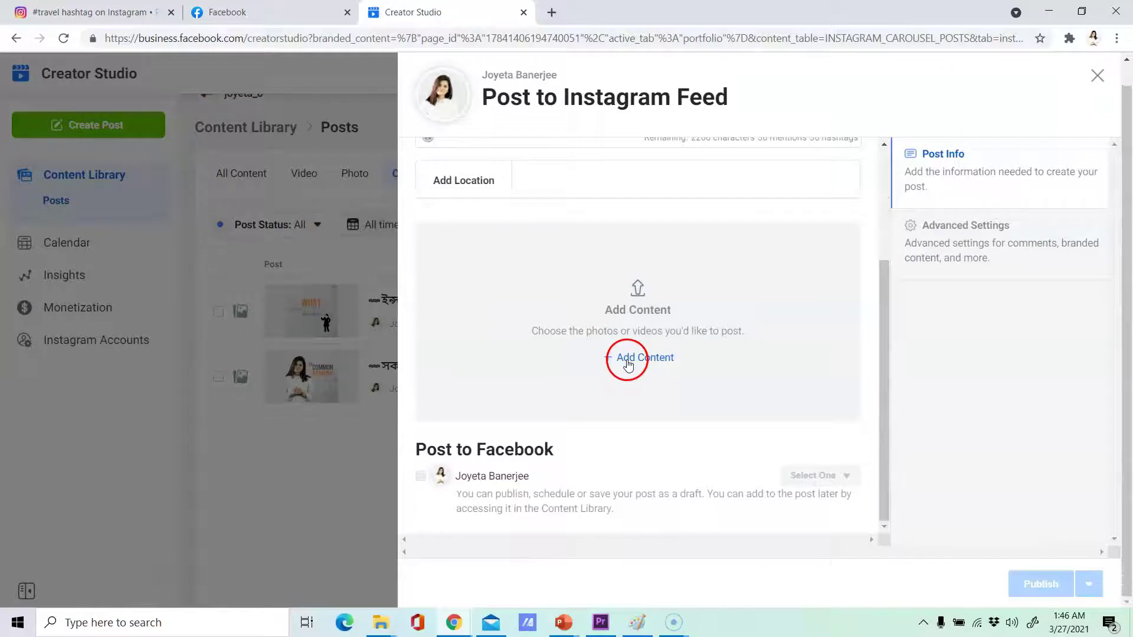
pyautogui.click(628, 361)
pyautogui.click(644, 391)
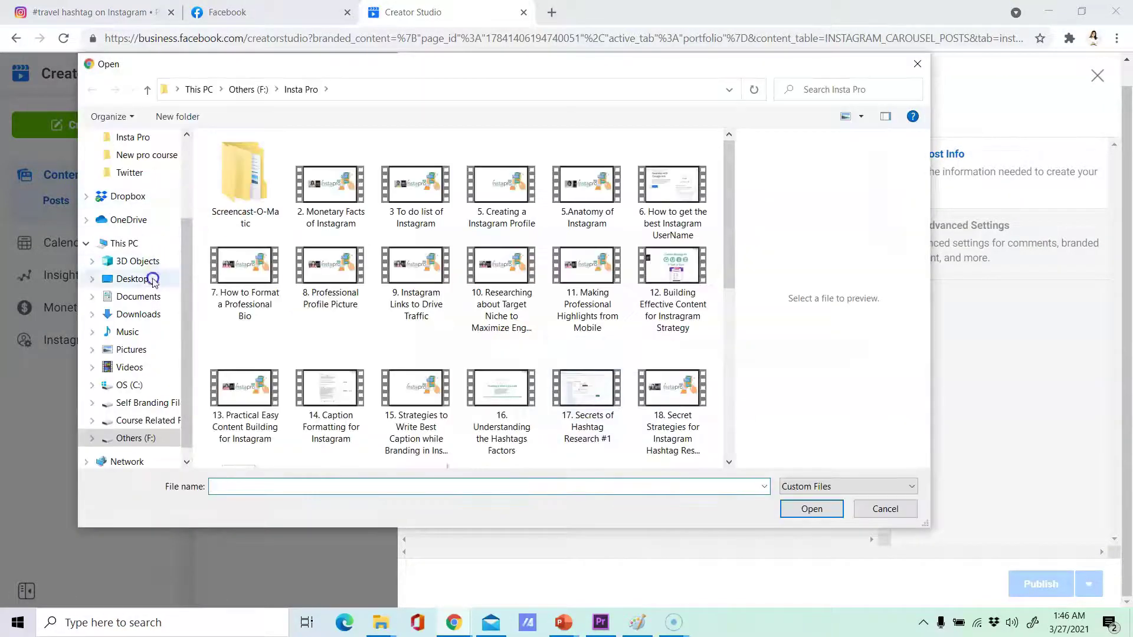
pyautogui.click(143, 315)
pyautogui.scroll(-10, 303, 336)
pyautogui.scroll(7, 392, 263)
pyautogui.click(424, 229)
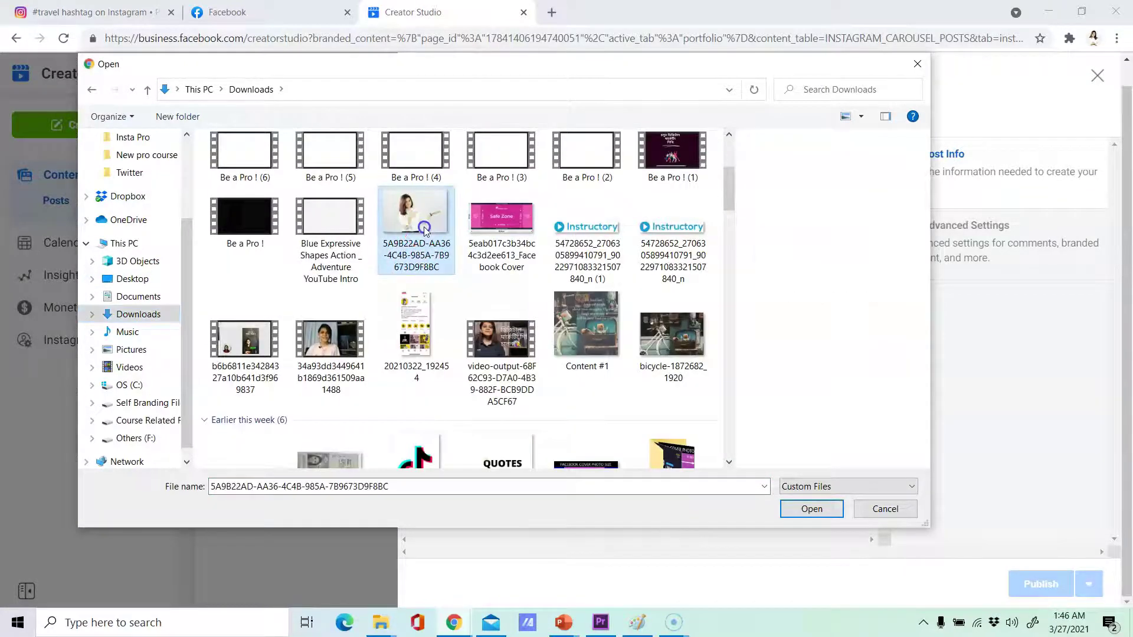
pyautogui.doubleClick(424, 229)
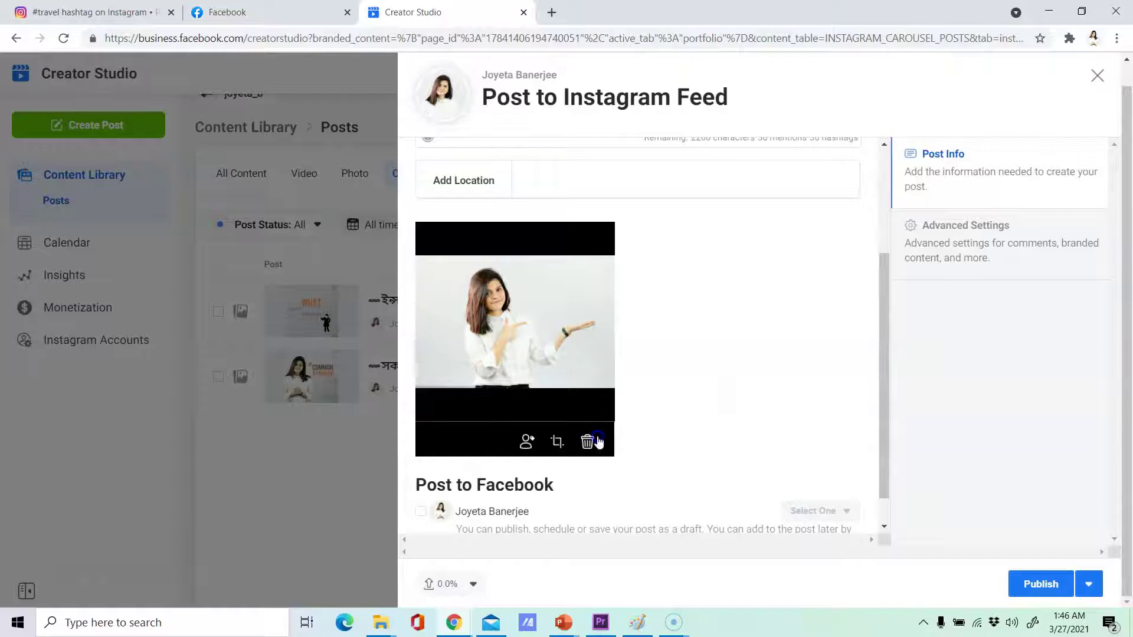
# Review the draft post's caption, attached photo and Post to Facebook option.
pyautogui.scroll(3, 688, 389)
pyautogui.scroll(-4, 654, 299)
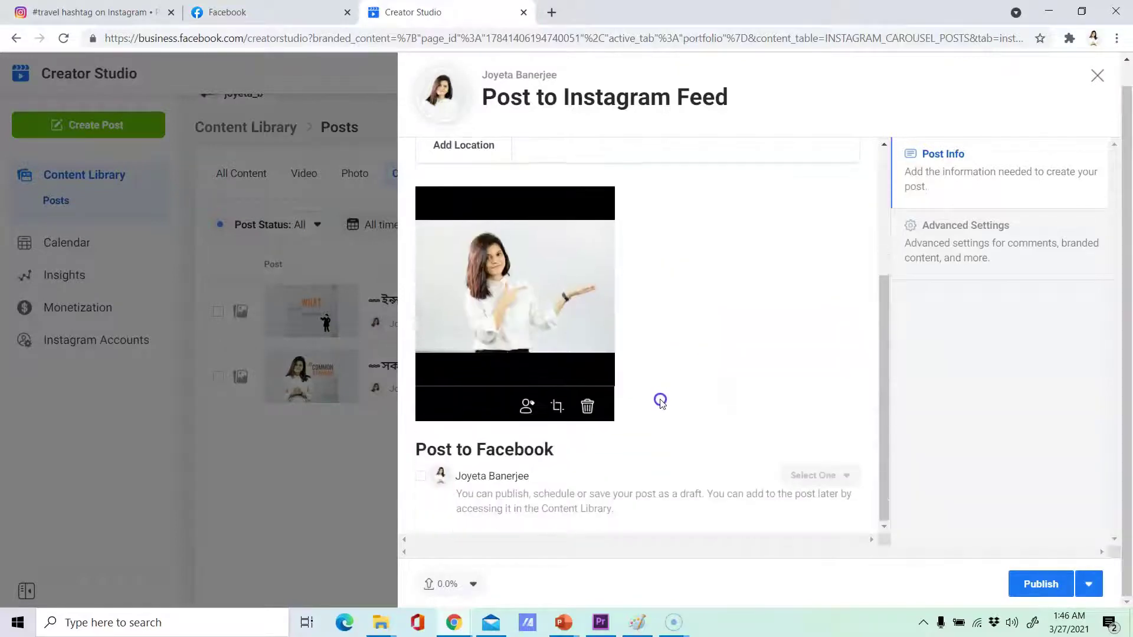
pyautogui.scroll(3, 660, 401)
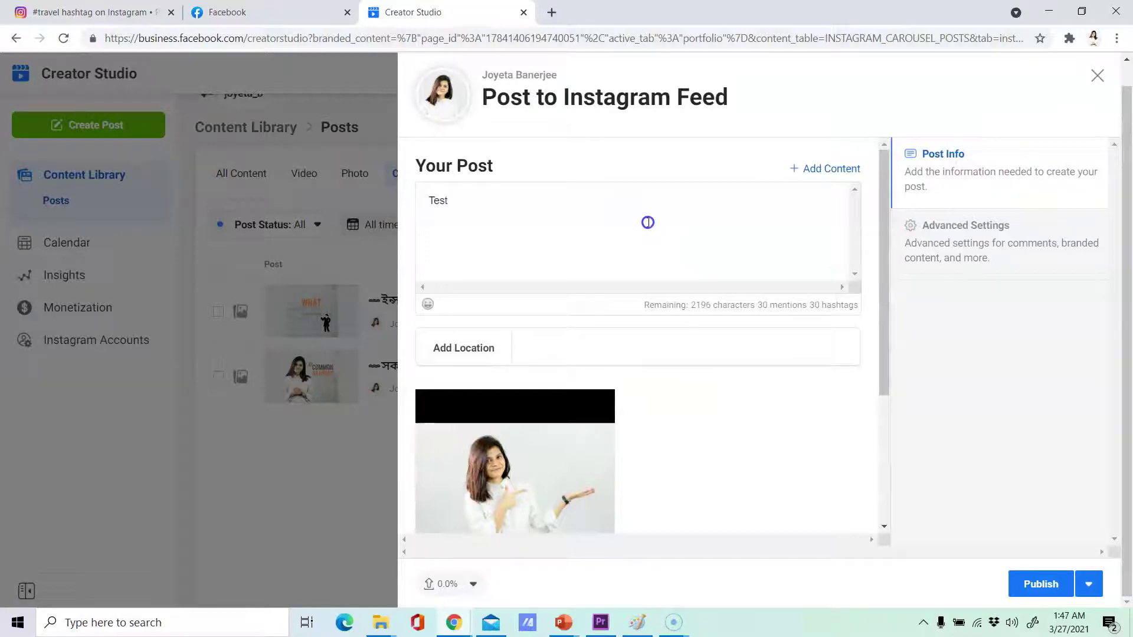
pyautogui.scroll(-3, 809, 395)
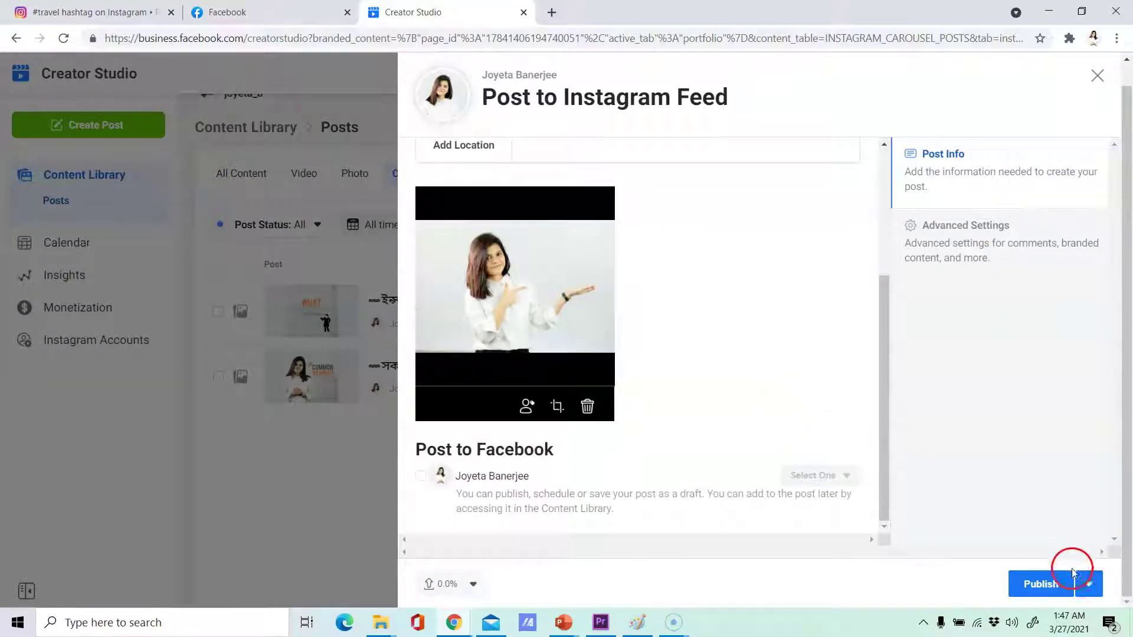
# Compare the Save as Draft and Schedule publishing options, choose Schedule, and view the calendar for the publish date.
pyautogui.click(1085, 587)
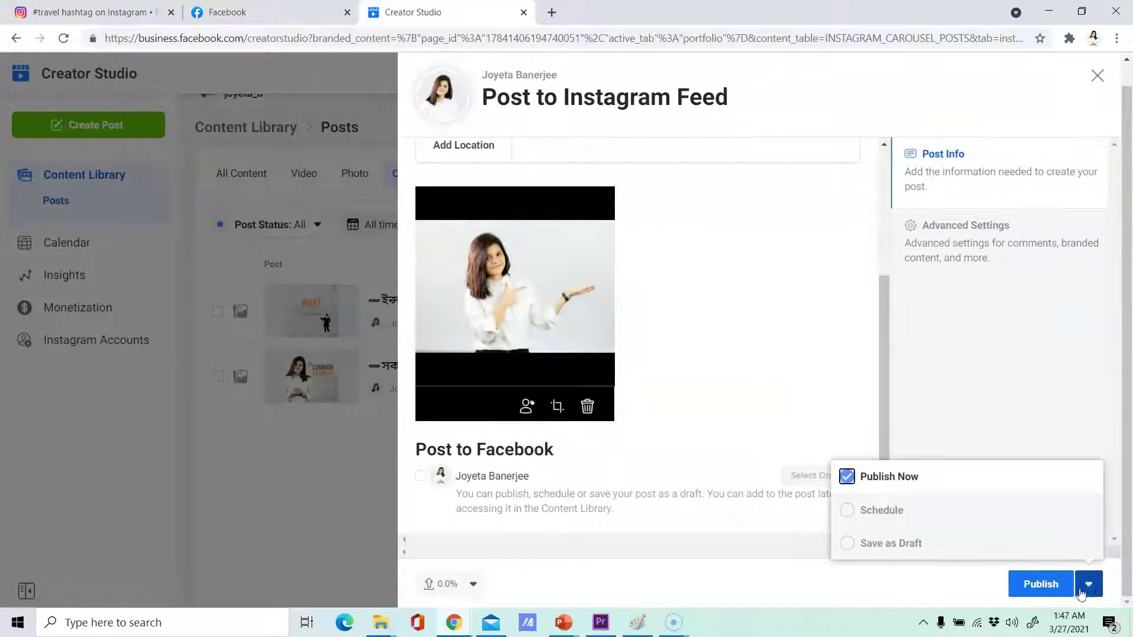
pyautogui.click(857, 510)
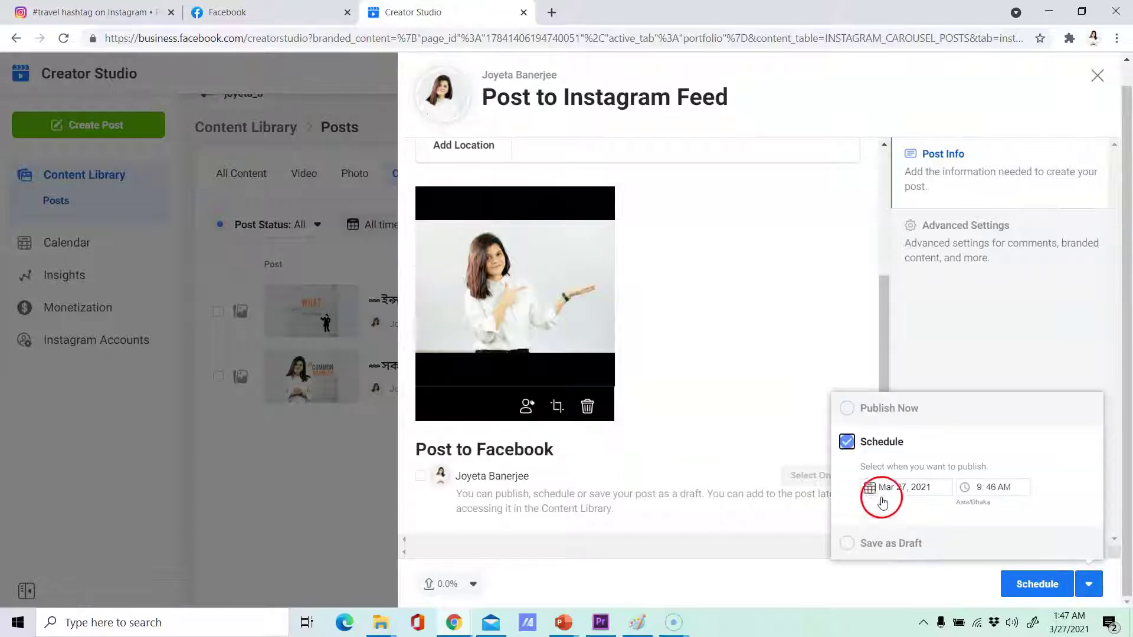
pyautogui.click(919, 488)
pyautogui.click(964, 533)
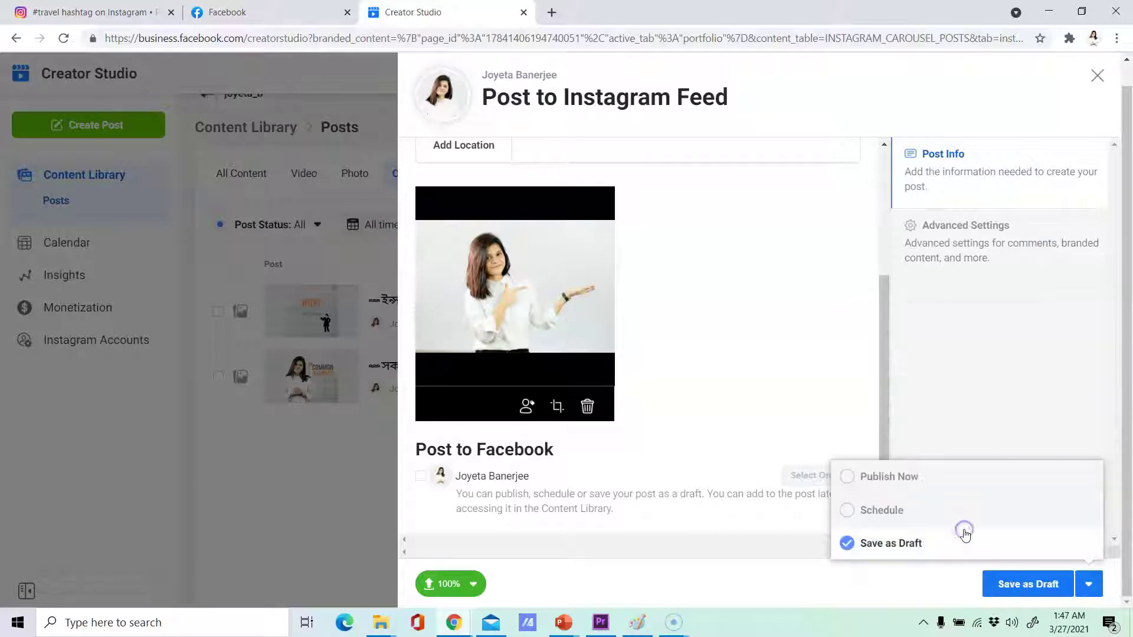
pyautogui.click(906, 514)
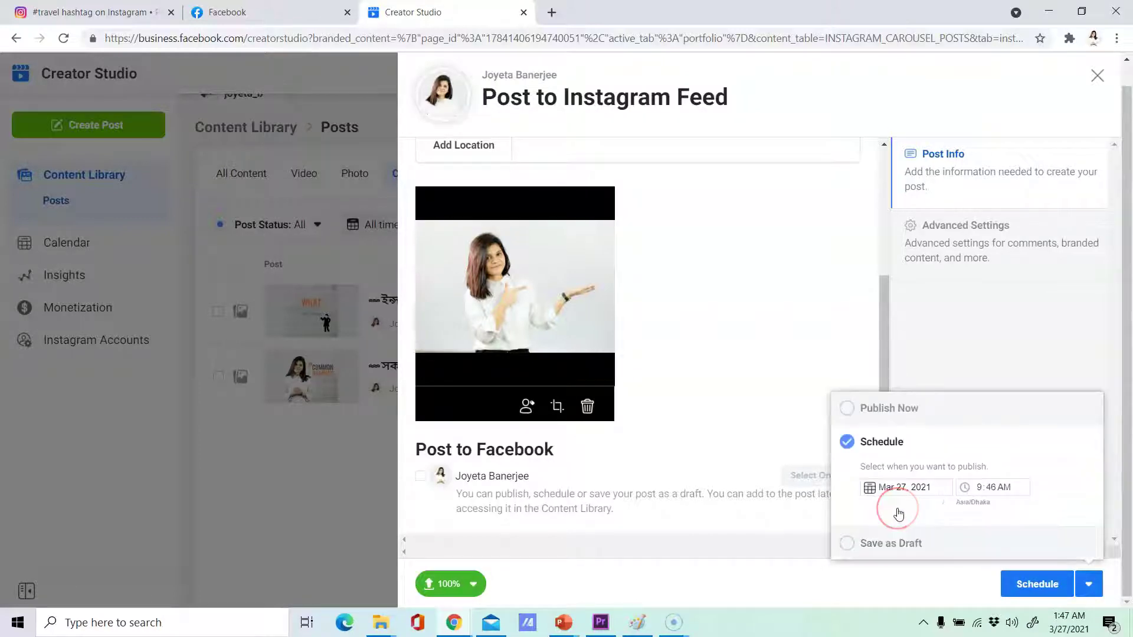
pyautogui.click(906, 491)
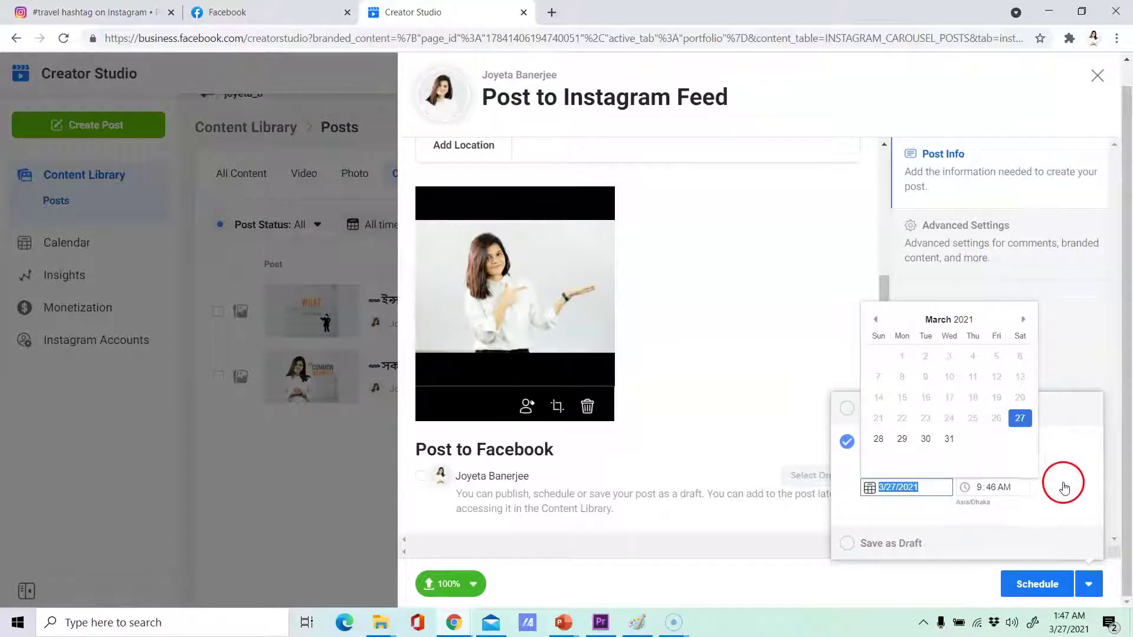
pyautogui.click(755, 277)
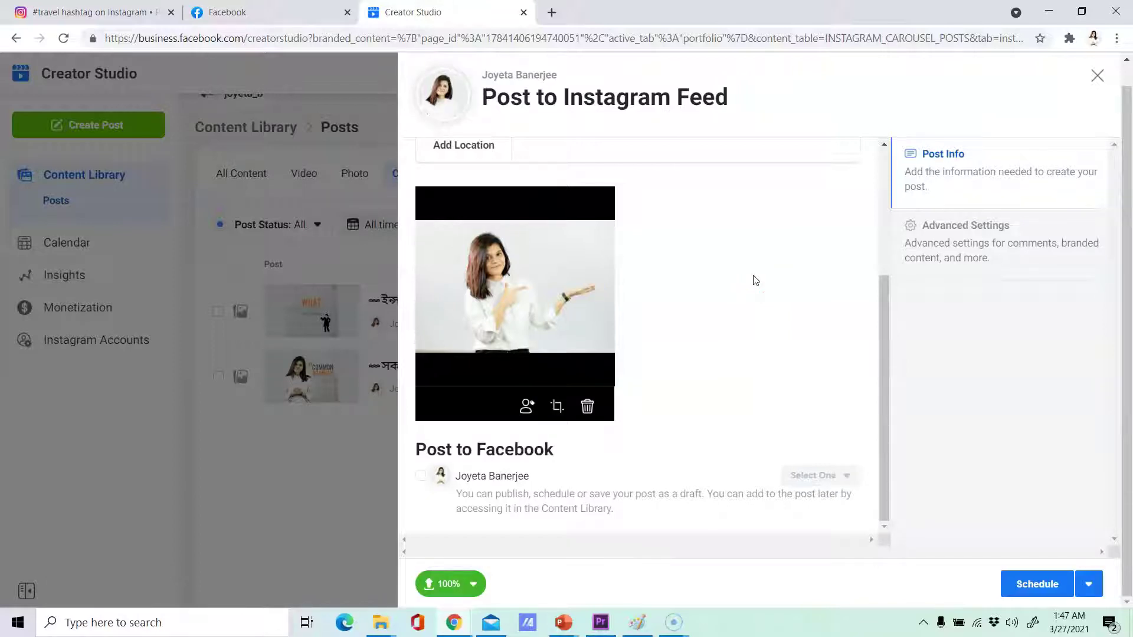
# Open the post's Advanced Settings and examine the Turn off Commenting and Write Alt Text options.
pyautogui.scroll(4, 715, 295)
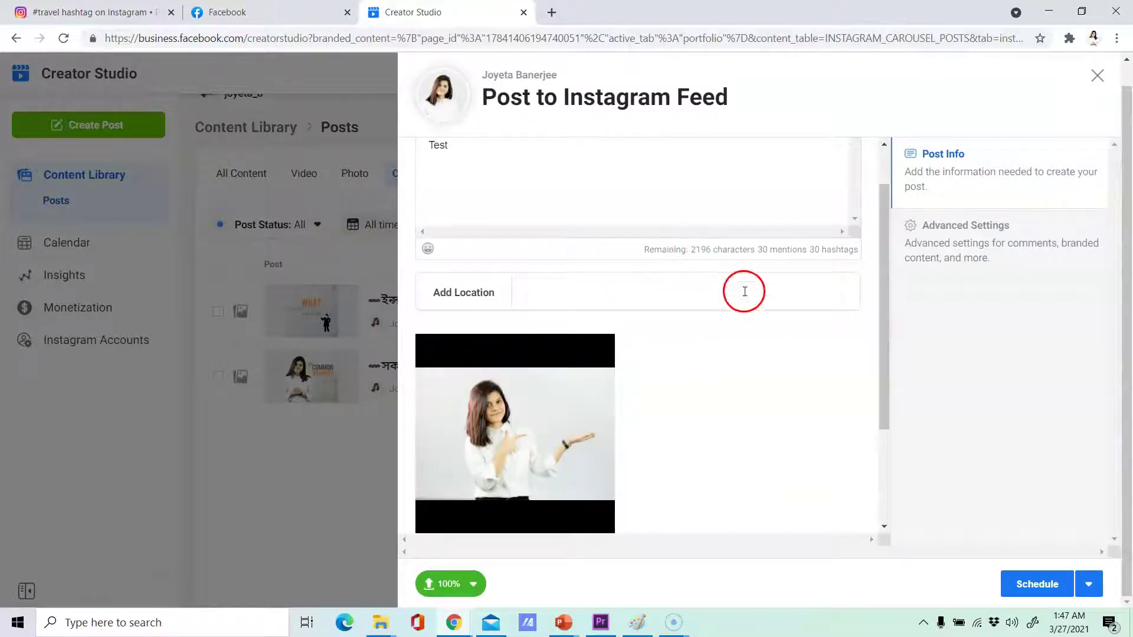
pyautogui.moveTo(953, 243); pyautogui.dragTo(882, 305)
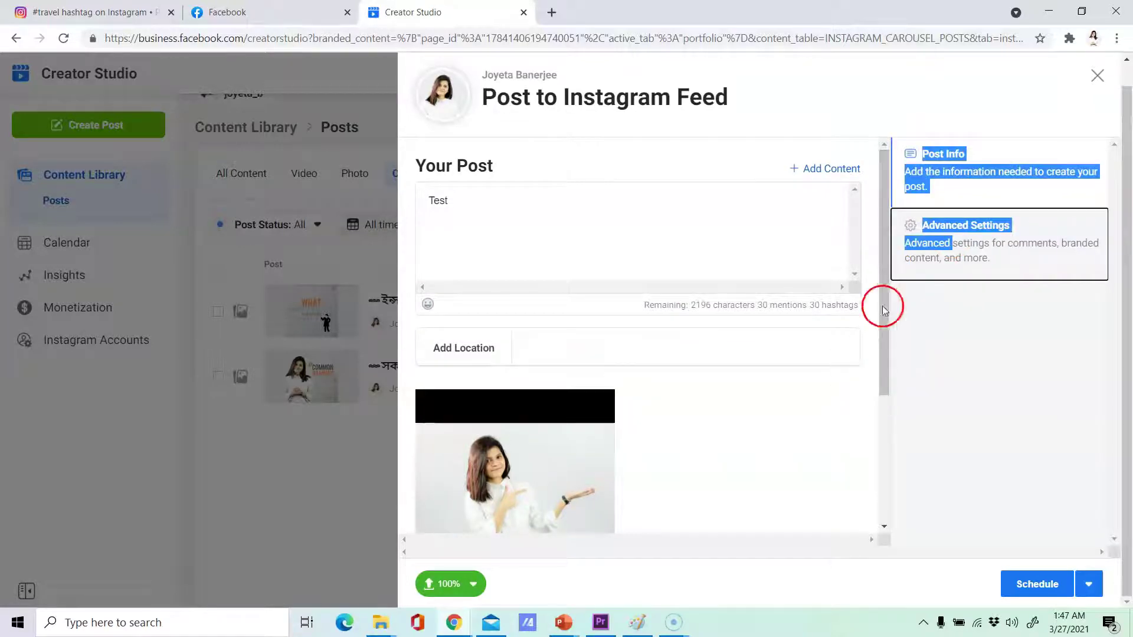
pyautogui.click(943, 240)
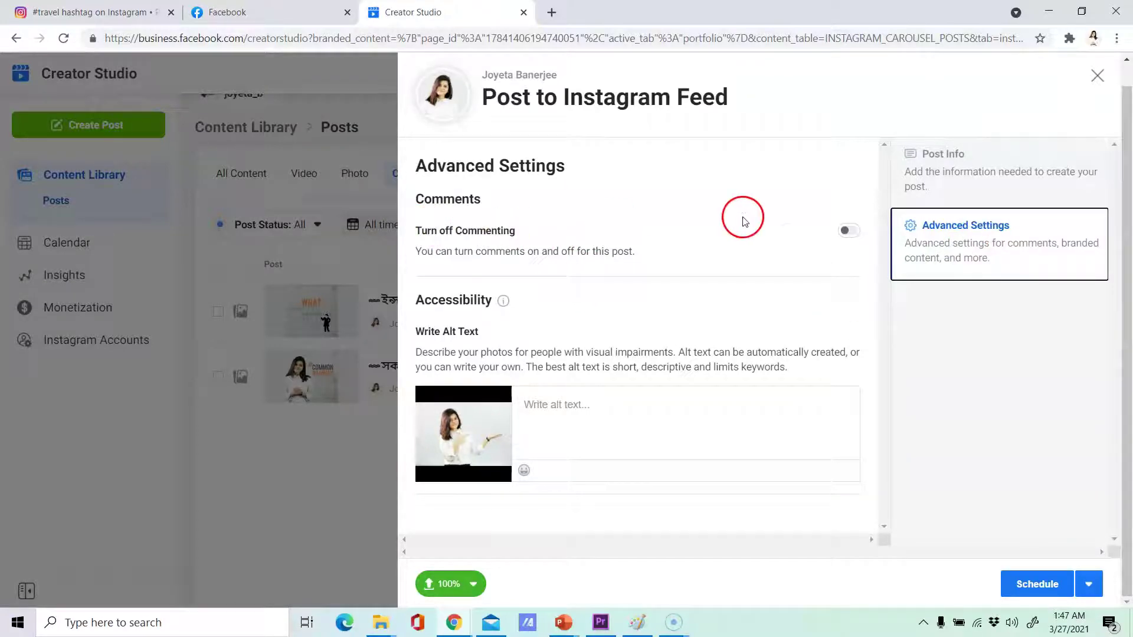
pyautogui.click(848, 231)
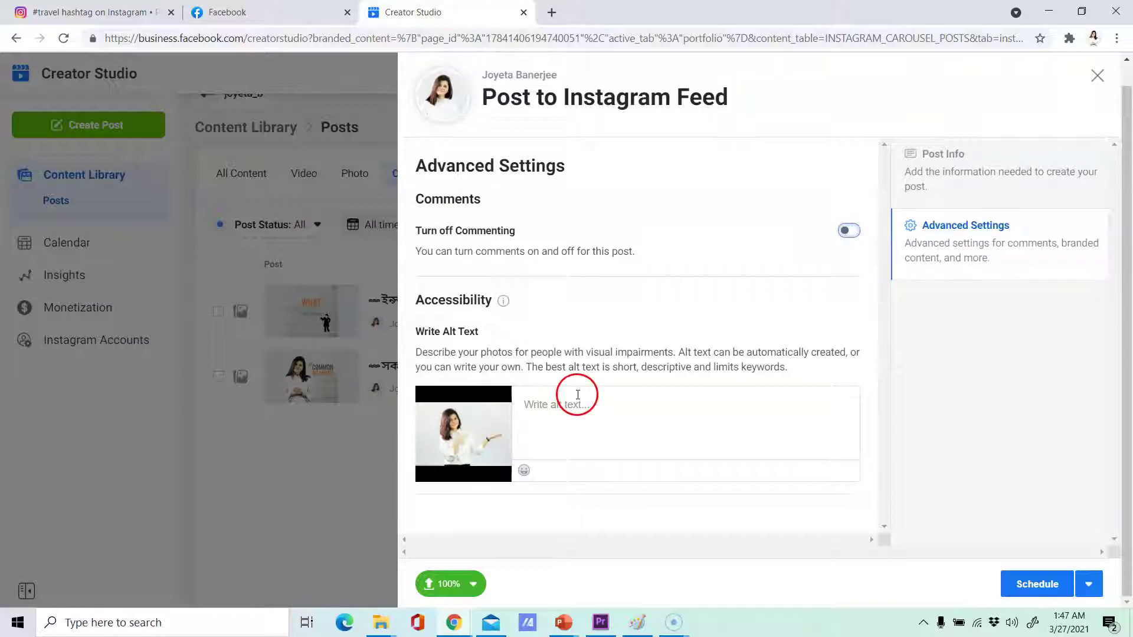
pyautogui.click(568, 412)
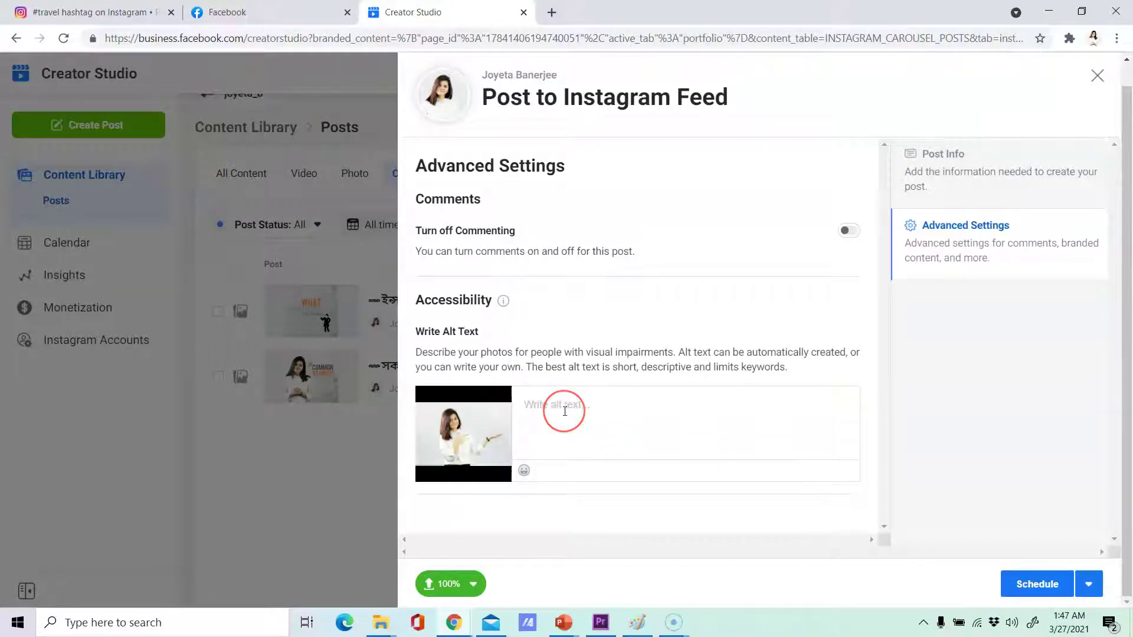
pyautogui.click(542, 415)
# Search Google for "digital marketing" in a new browser tab, dismiss the location request, and show the image results.
pyautogui.click(552, 12)
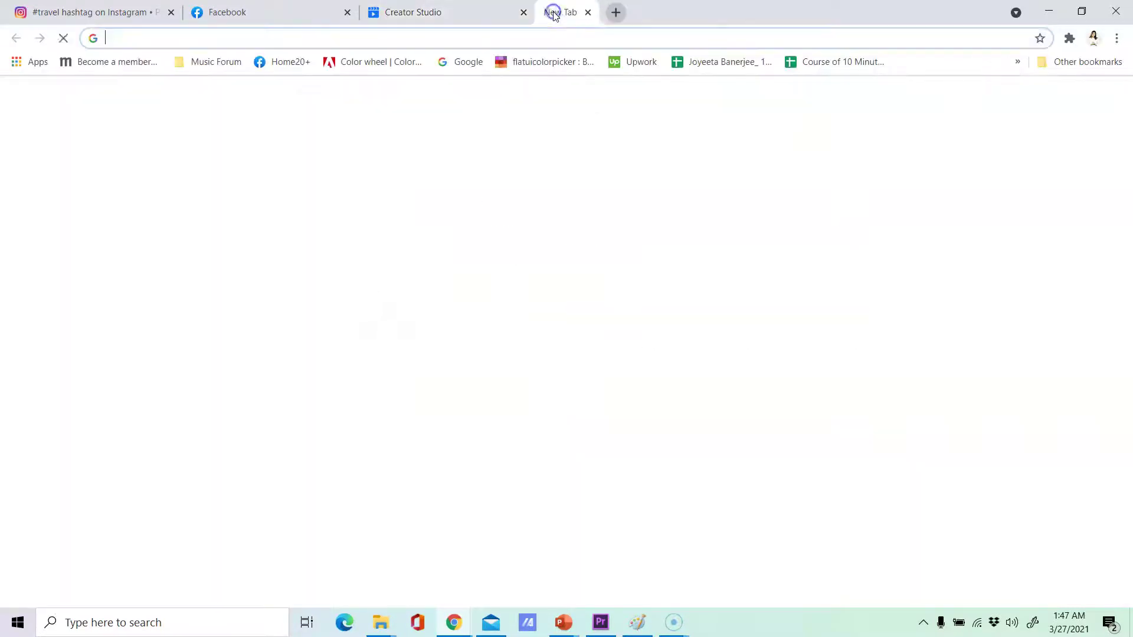
pyautogui.write('digital')
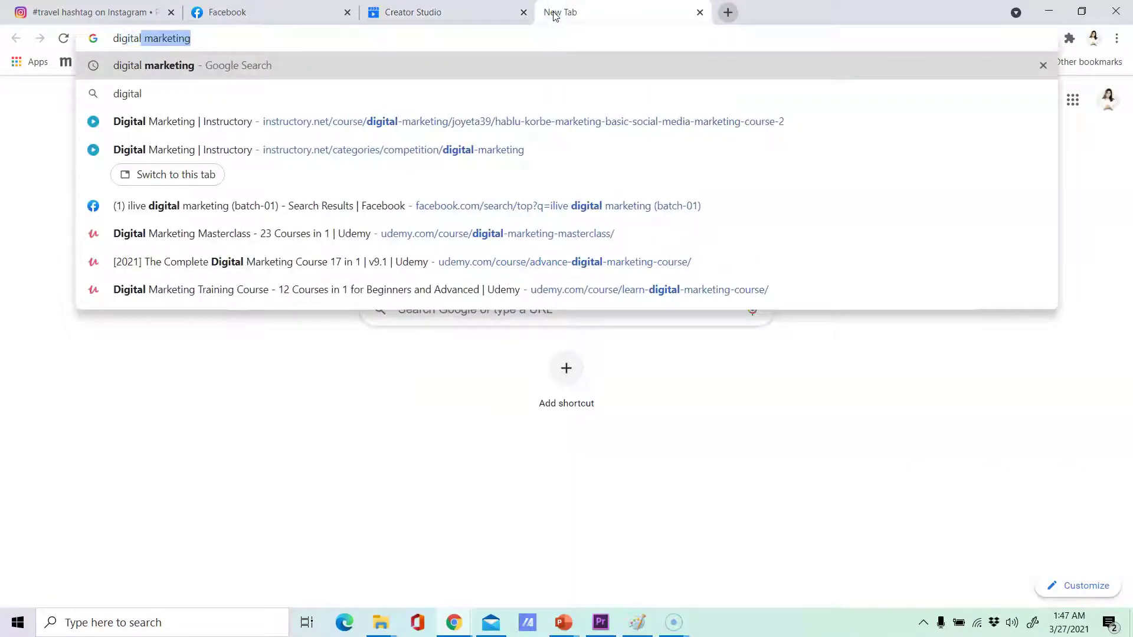
pyautogui.press('Return')
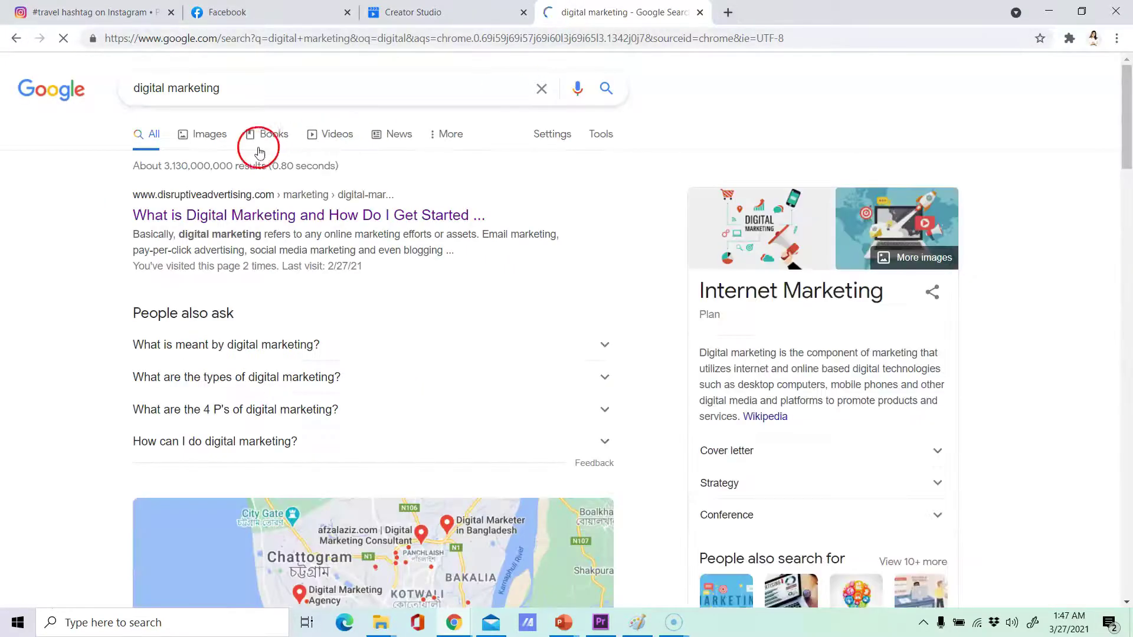
pyautogui.click(210, 133)
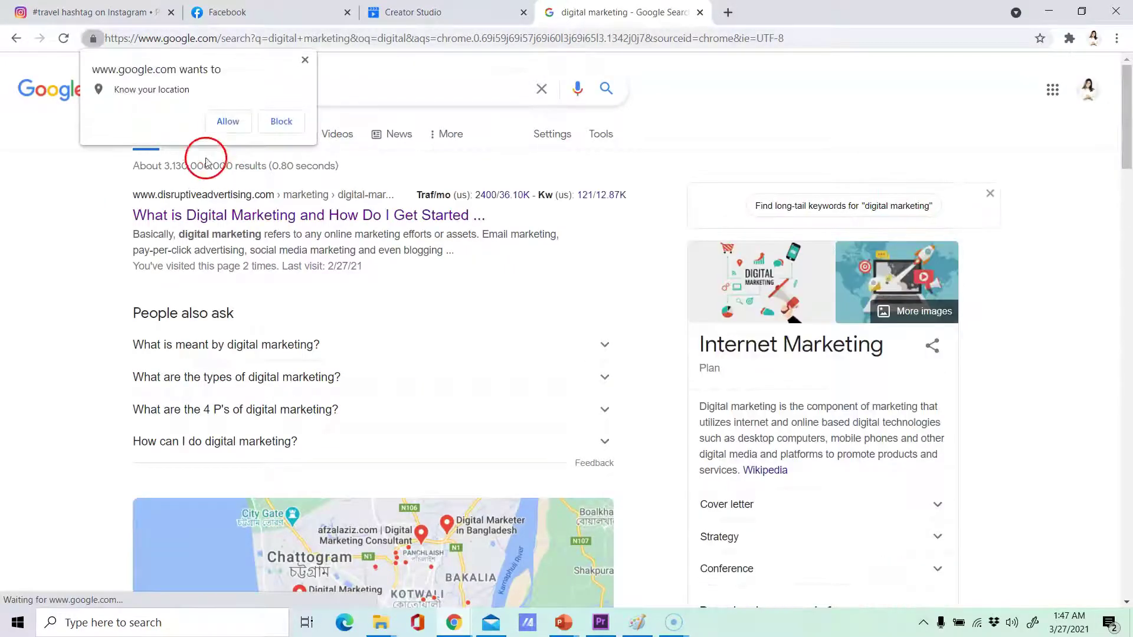
pyautogui.click(308, 62)
pyautogui.click(210, 134)
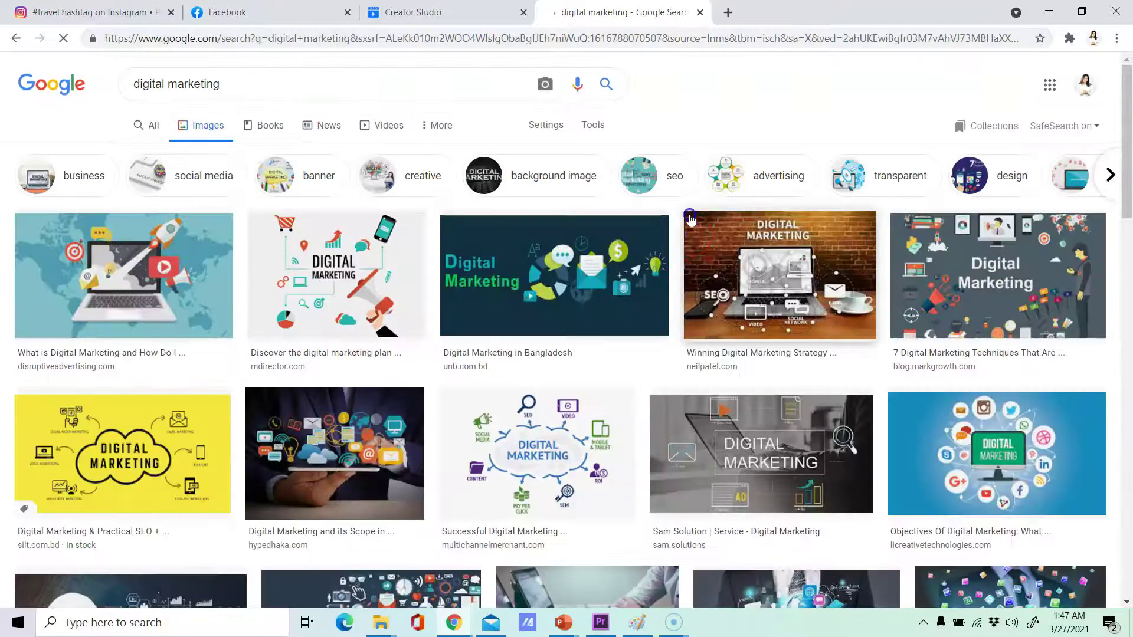
# Browse the digital marketing image results and preview several, ending with the Insightin Technology picture of a laptop.
pyautogui.click(617, 286)
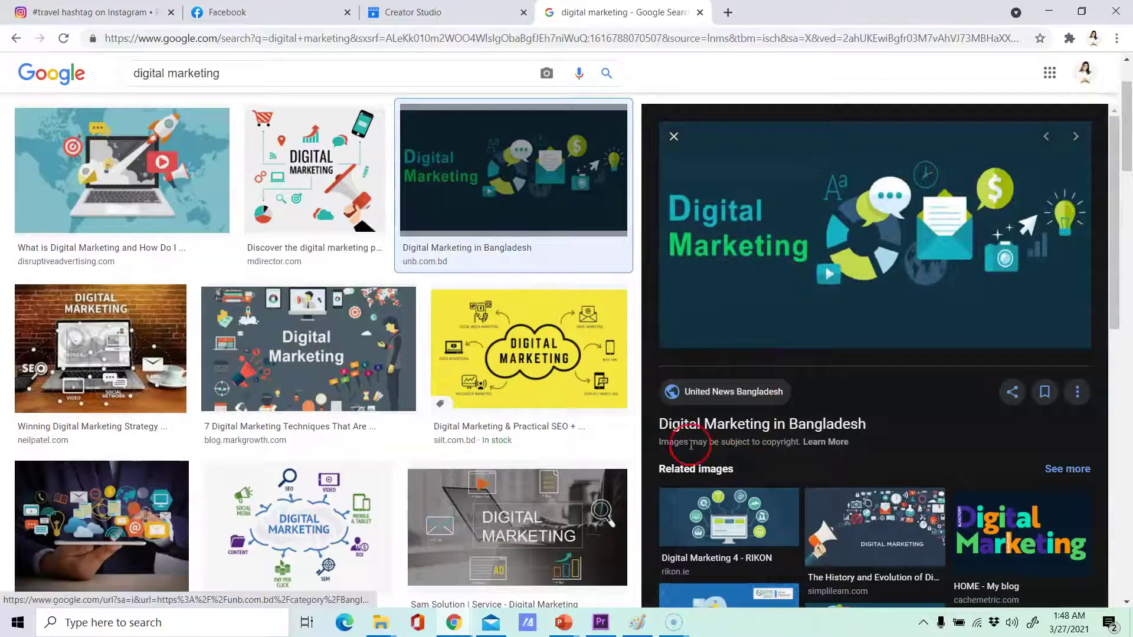
pyautogui.click(270, 191)
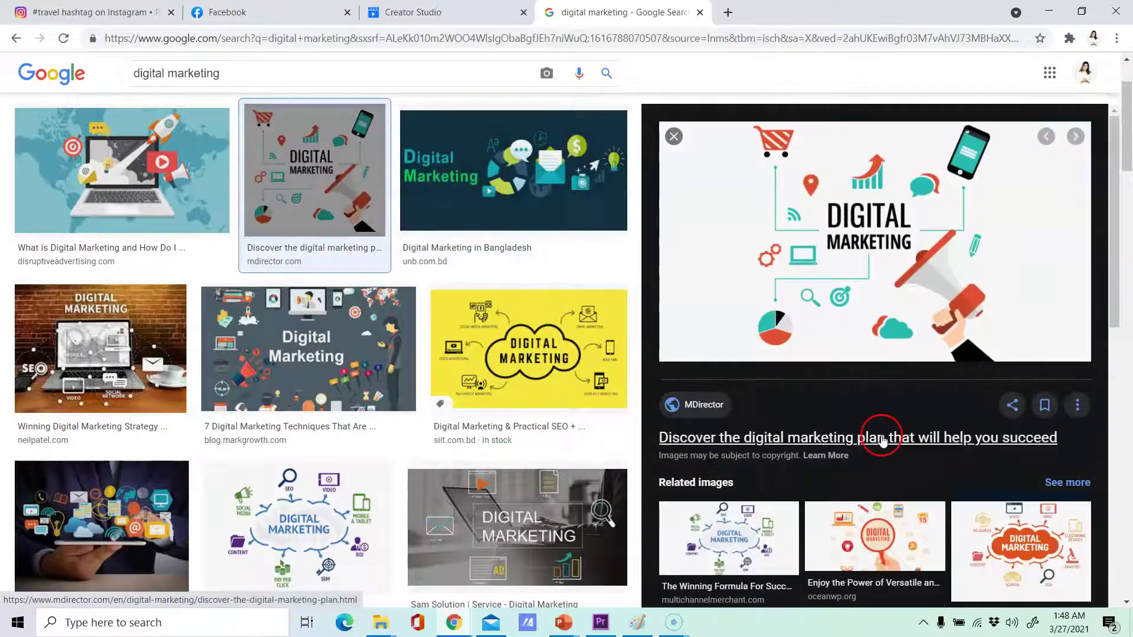
pyautogui.scroll(-5, 881, 449)
pyautogui.scroll(5, 722, 352)
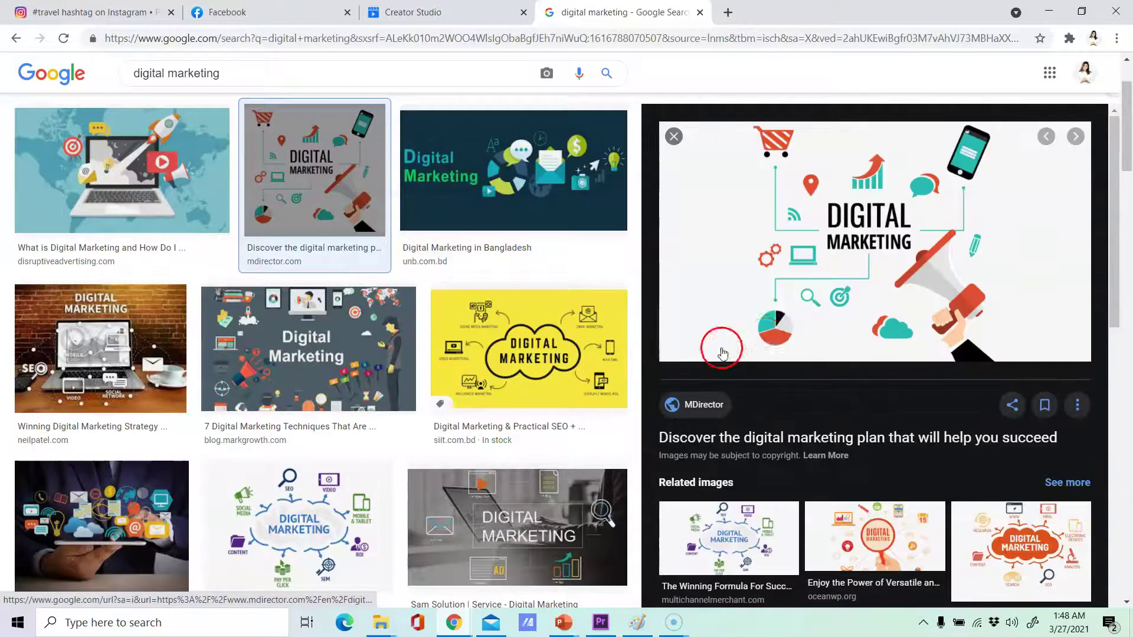
pyautogui.scroll(2, 729, 340)
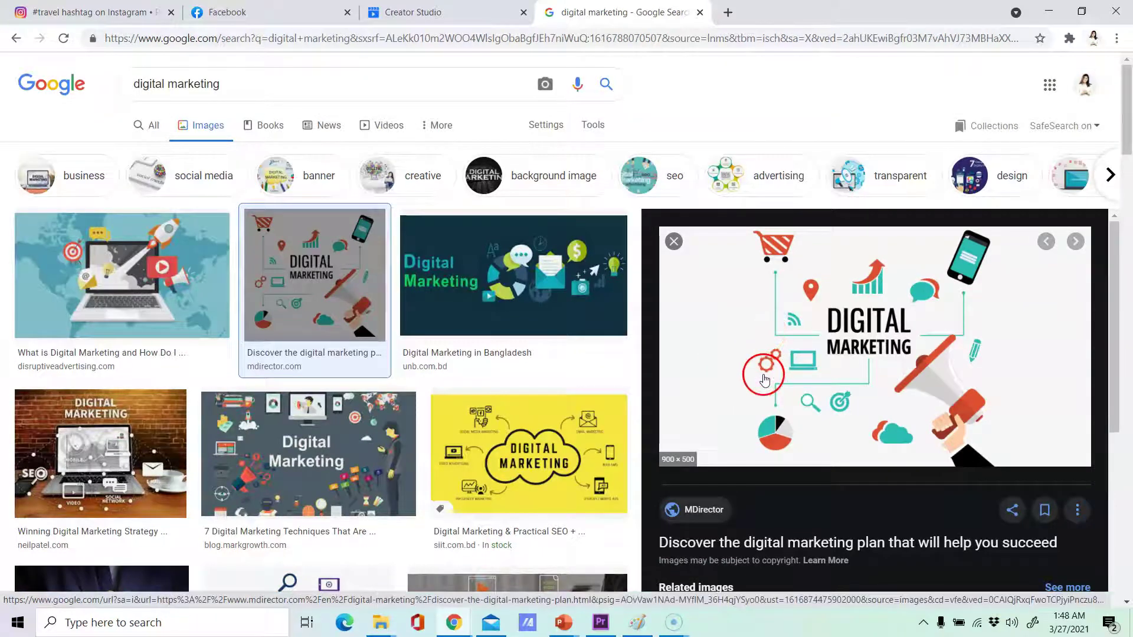
pyautogui.scroll(-3, 321, 336)
pyautogui.click(354, 285)
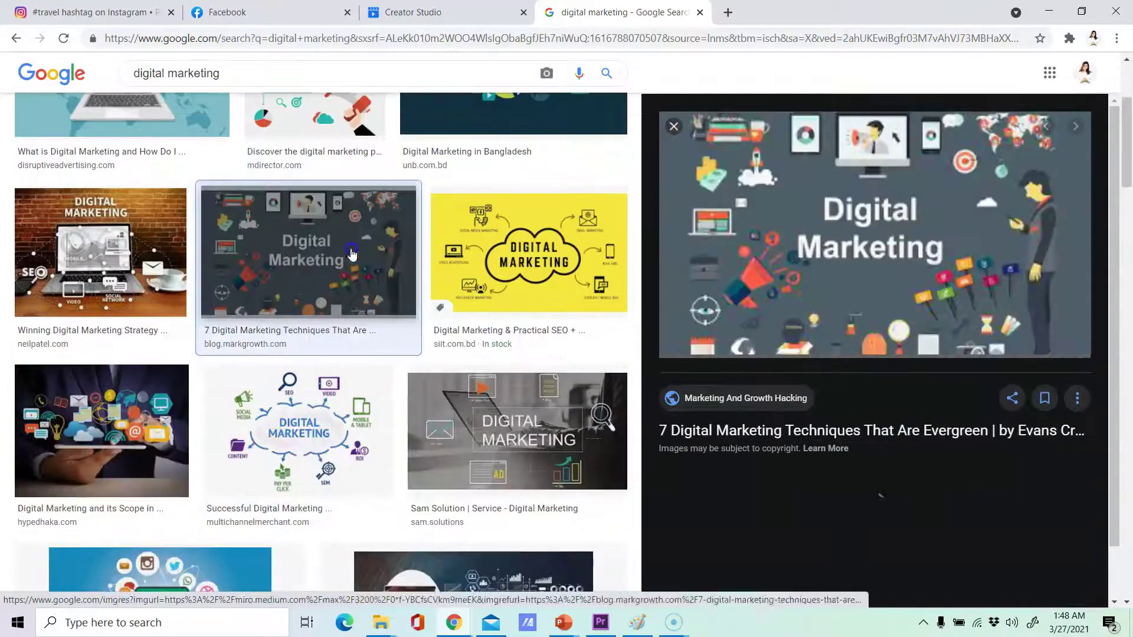
pyautogui.press('Down')
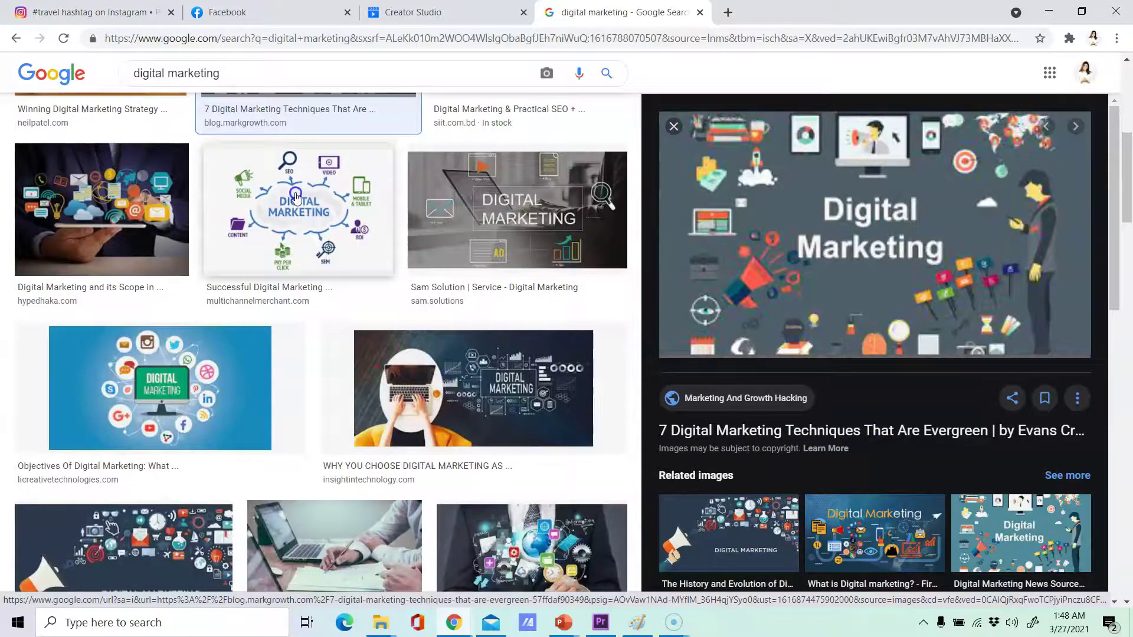
pyautogui.press('Down')
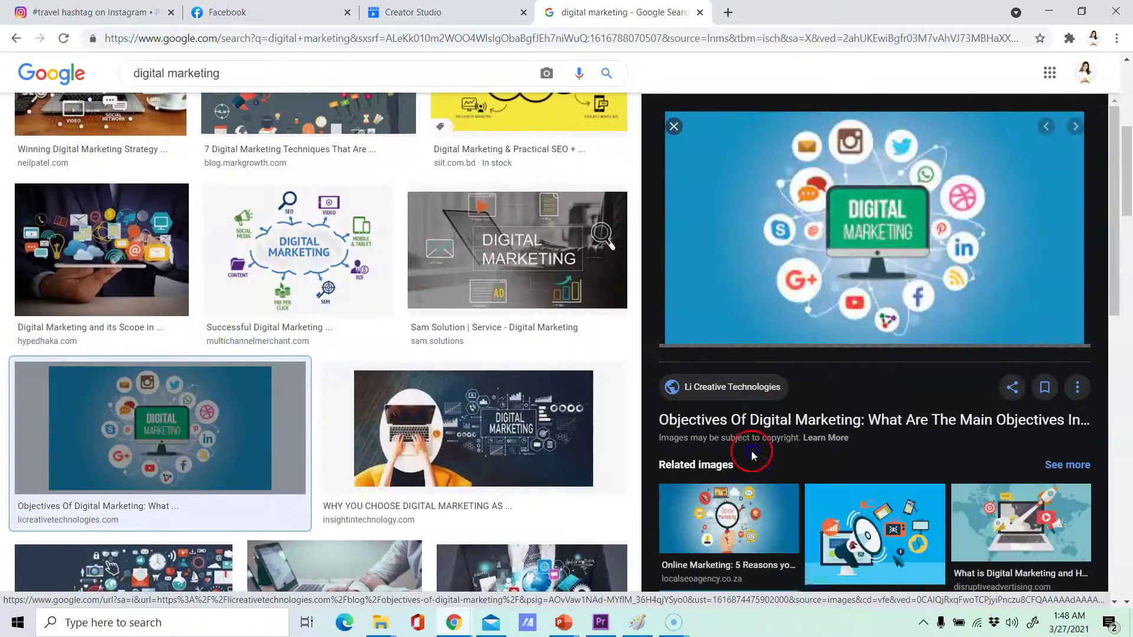
pyautogui.press('Right')
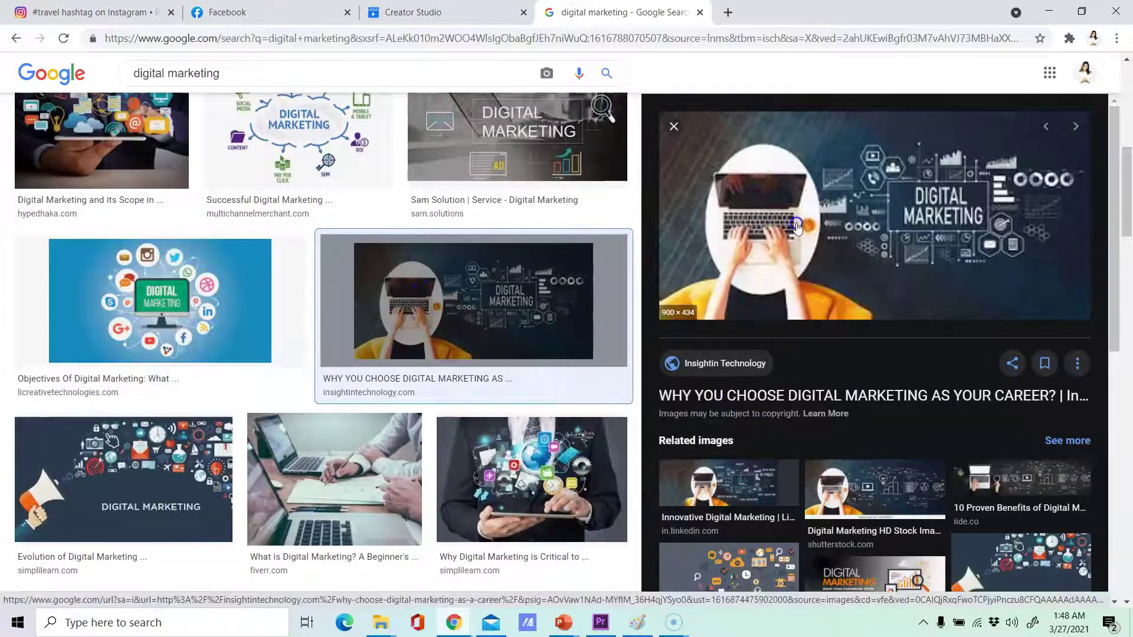
# Check the suggested save file names of the Insightin Technology and United News Bangladesh images, cancelling both saves.
pyautogui.rightClick(795, 222)
pyautogui.click(855, 380)
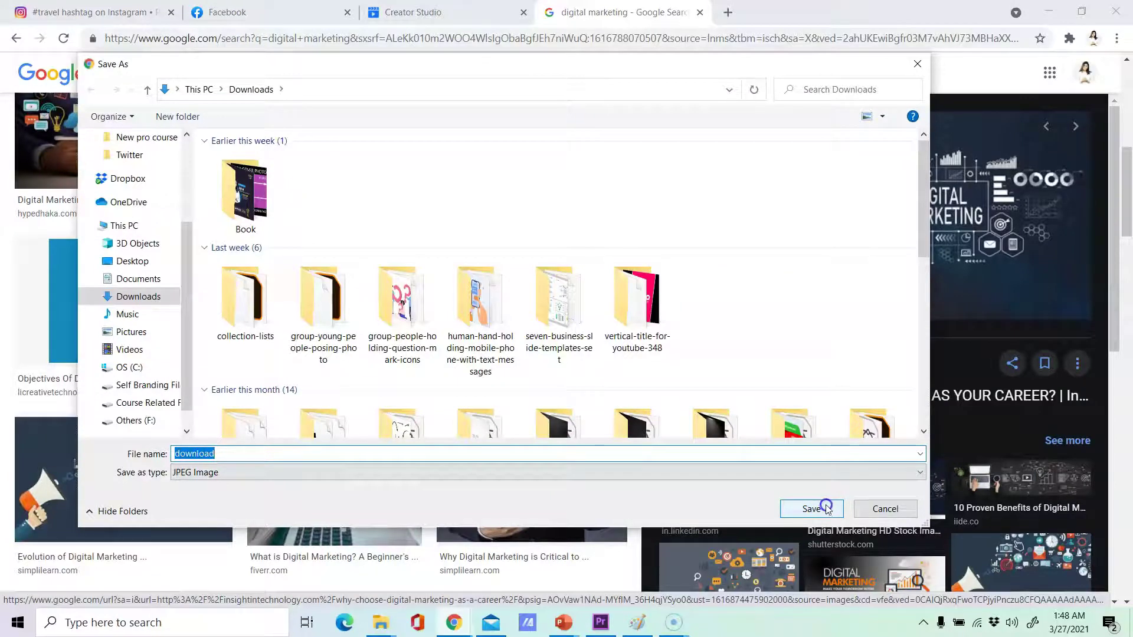
pyautogui.click(868, 506)
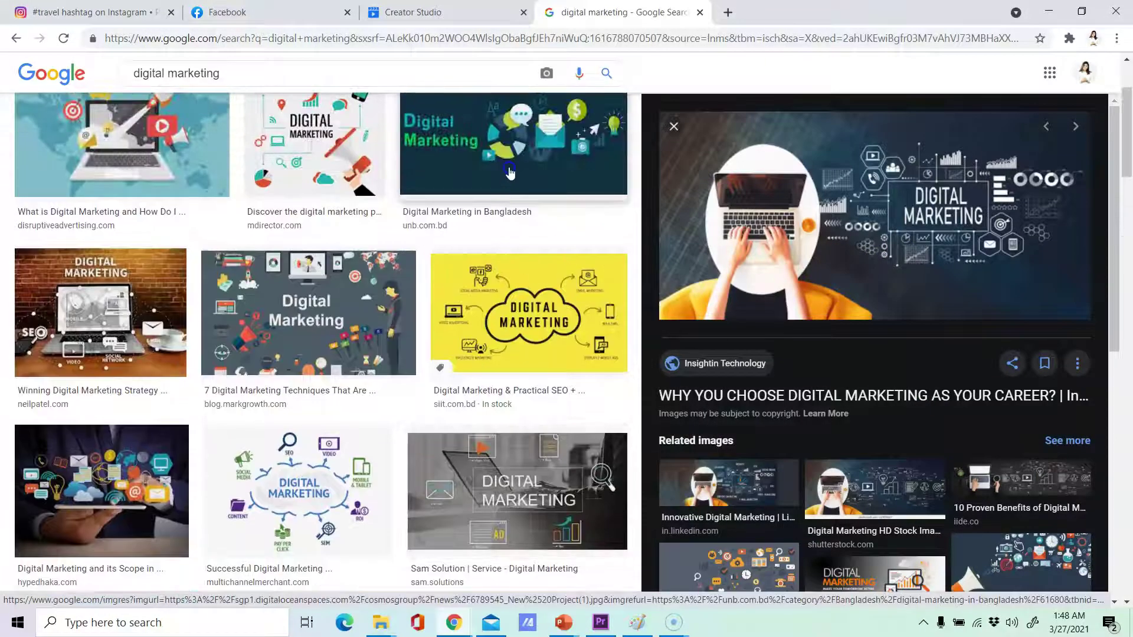
pyautogui.click(511, 171)
pyautogui.rightClick(789, 268)
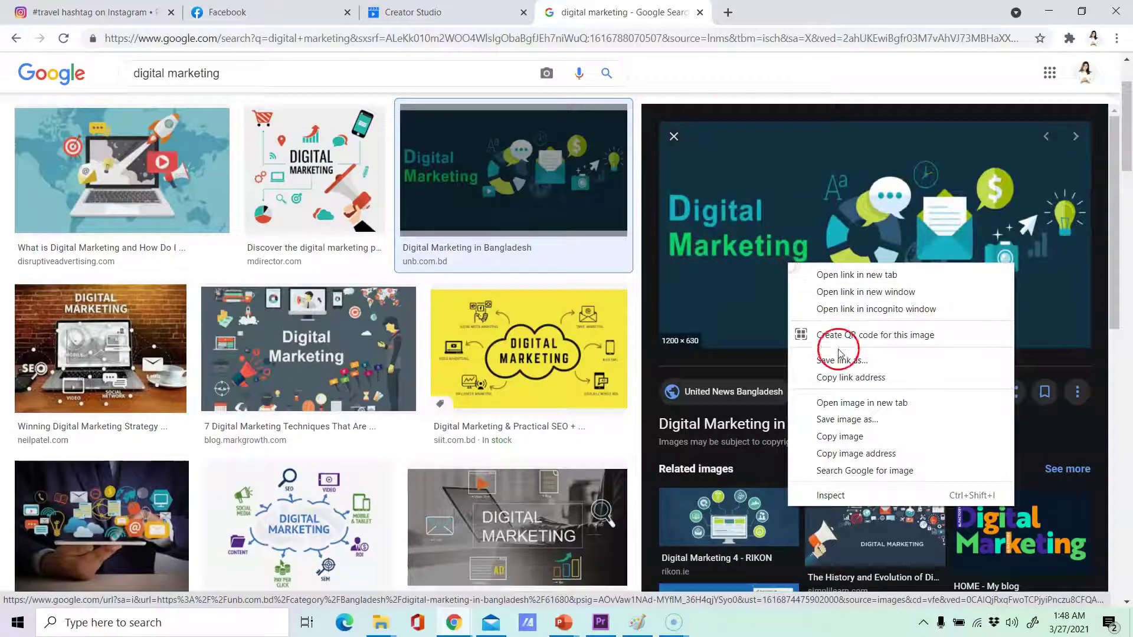
pyautogui.click(852, 417)
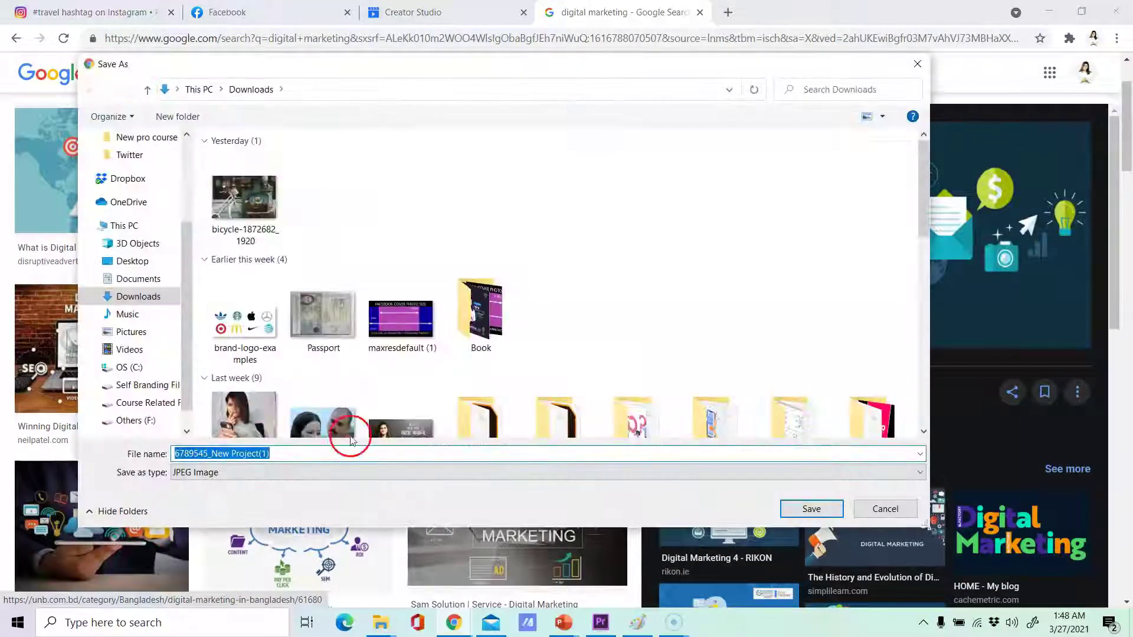
pyautogui.click(894, 507)
# Check the suggested save file names of the disruptiveadvertising.com and neilpatel.com images, cancelling both saves.
pyautogui.click(181, 214)
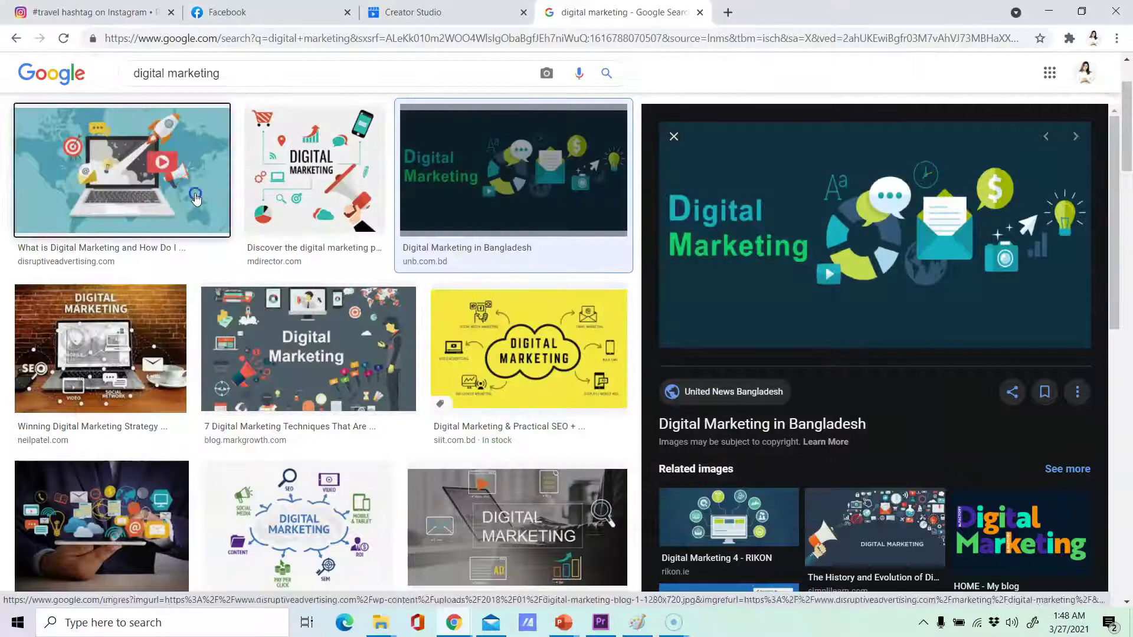
pyautogui.rightClick(727, 218)
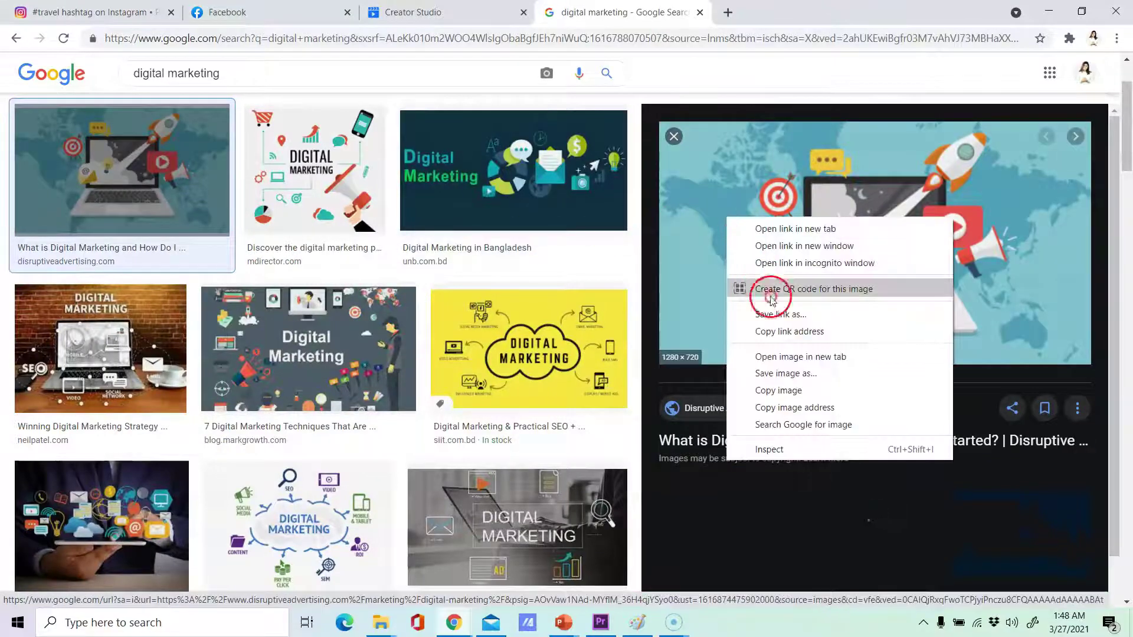
pyautogui.click(782, 373)
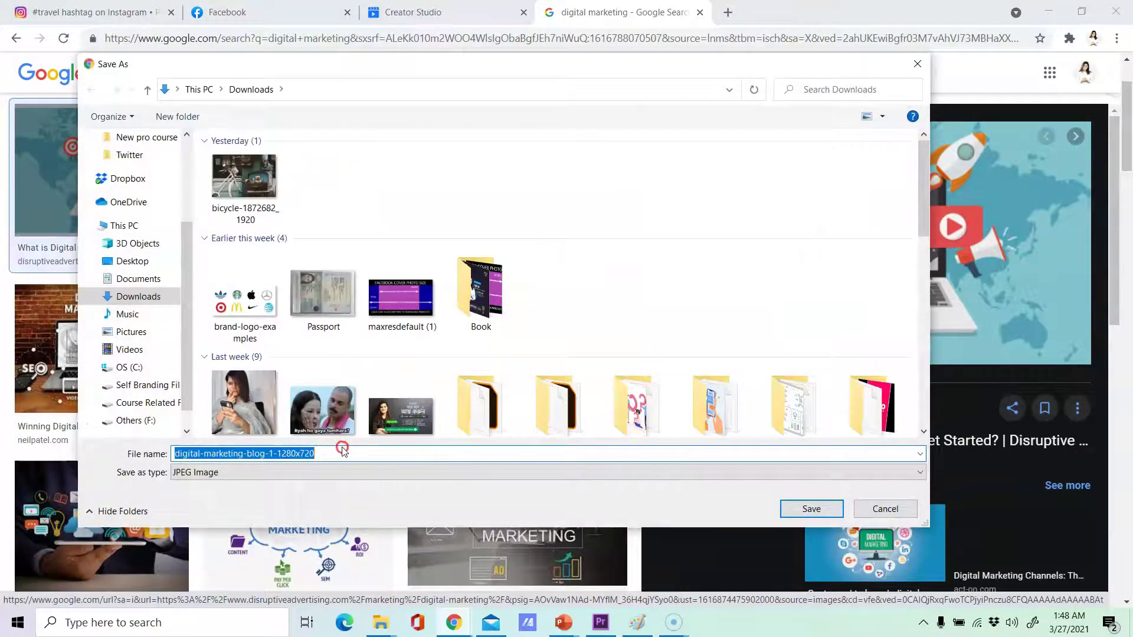
pyautogui.click(857, 502)
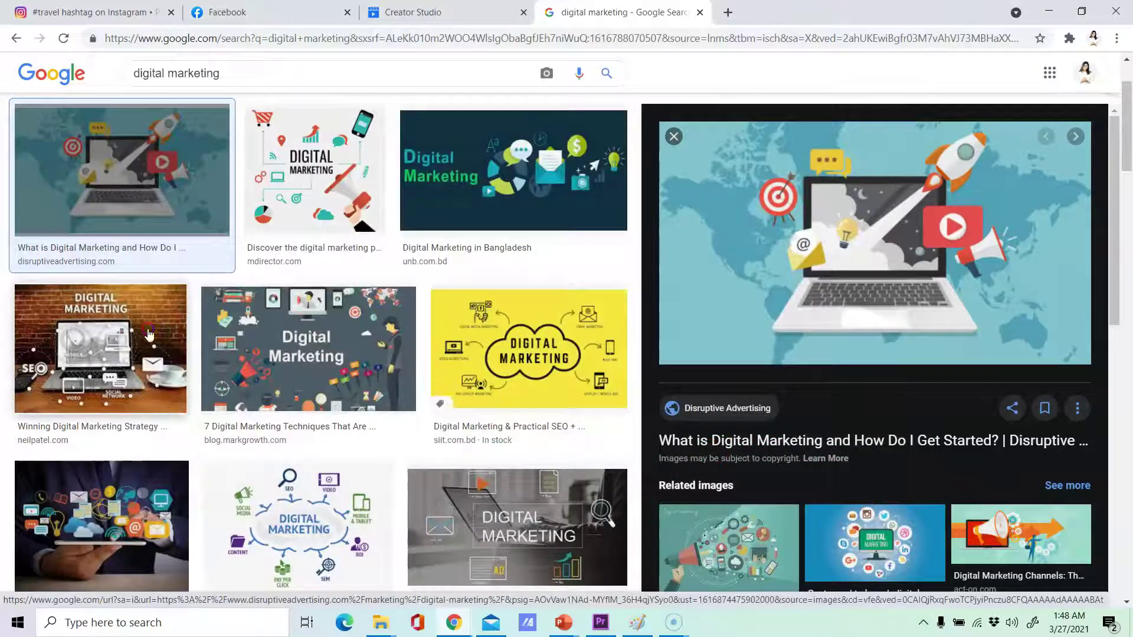
pyautogui.click(100, 348)
pyautogui.rightClick(809, 254)
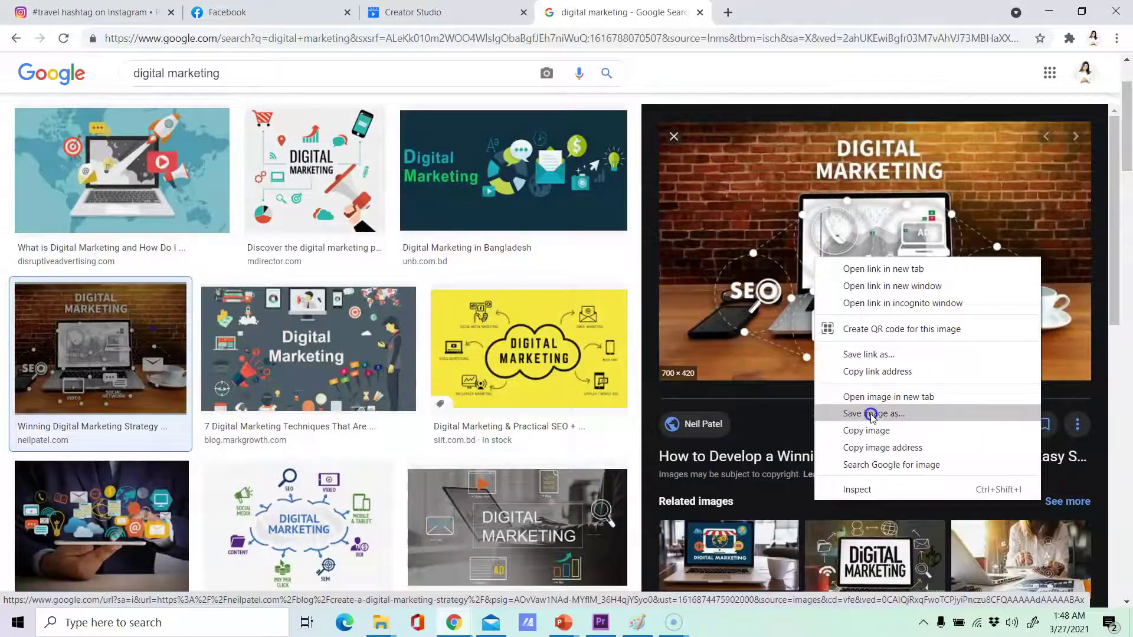
pyautogui.click(849, 409)
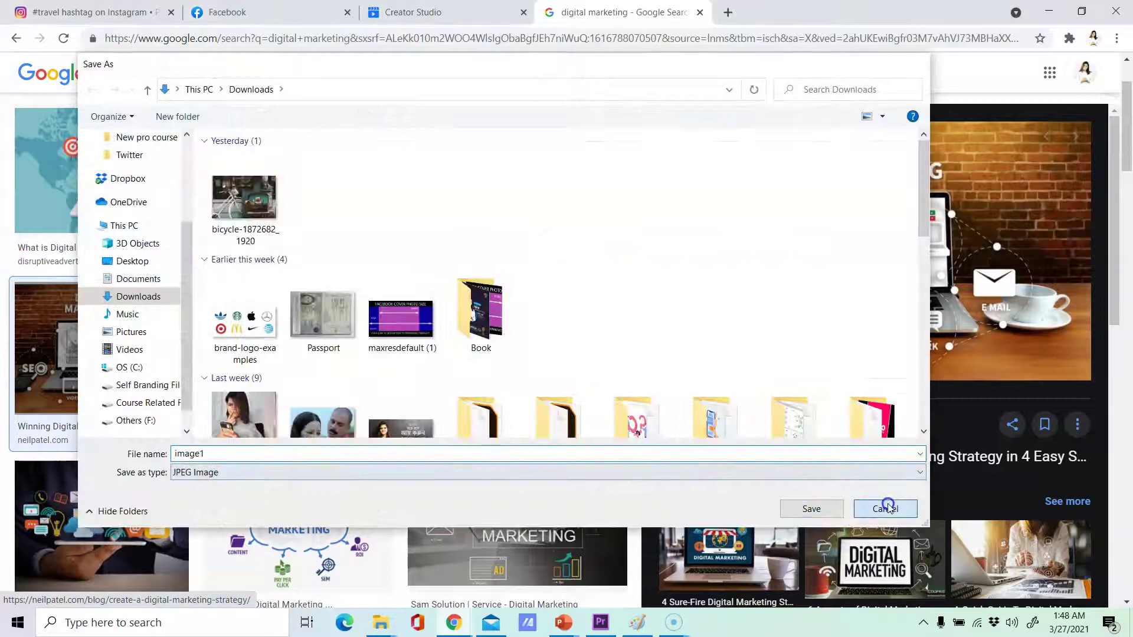
pyautogui.click(883, 506)
# Check the suggested save file name of the Multichannel Merchant digital marketing image and cancel the save.
pyautogui.scroll(-3, 547, 323)
pyautogui.click(298, 325)
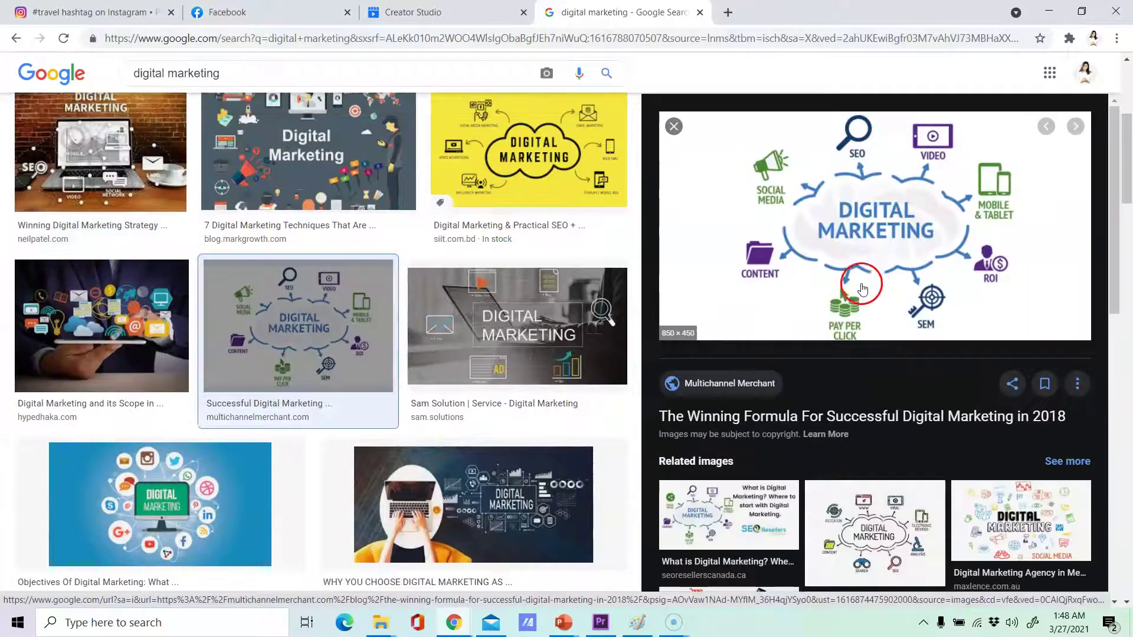
pyautogui.rightClick(872, 293)
pyautogui.click(915, 437)
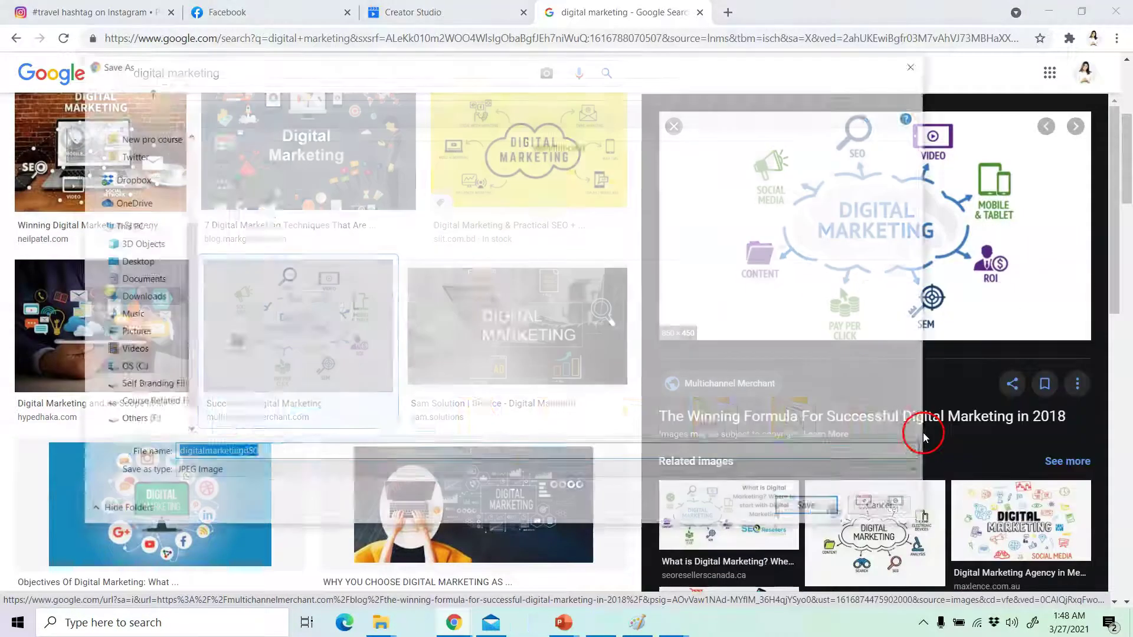
pyautogui.click(888, 508)
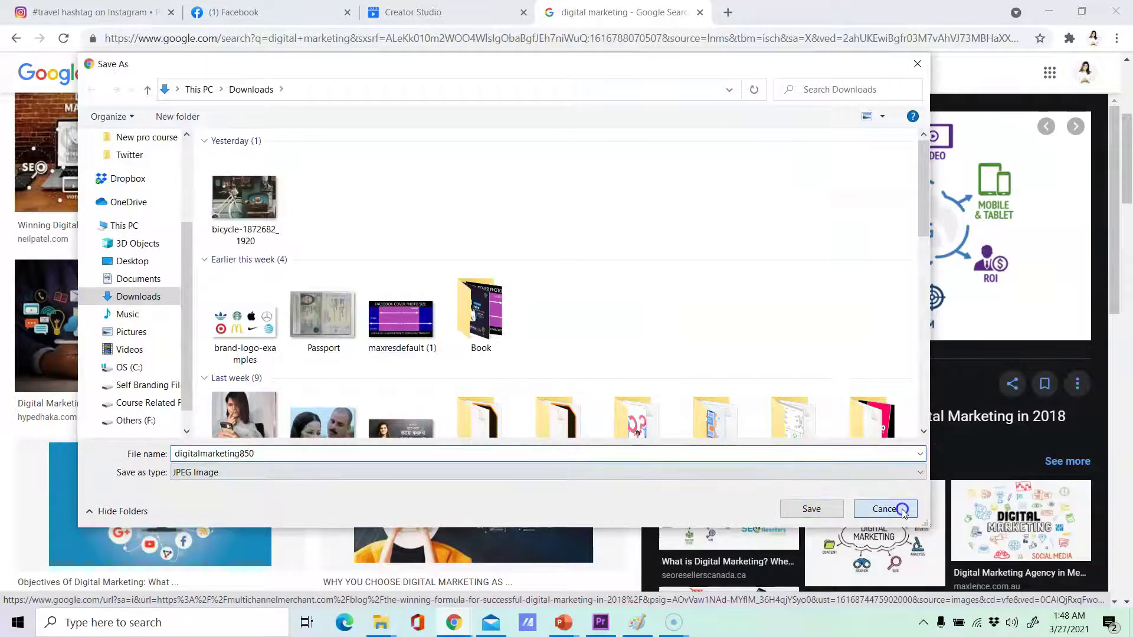
pyautogui.scroll(-2, 480, 386)
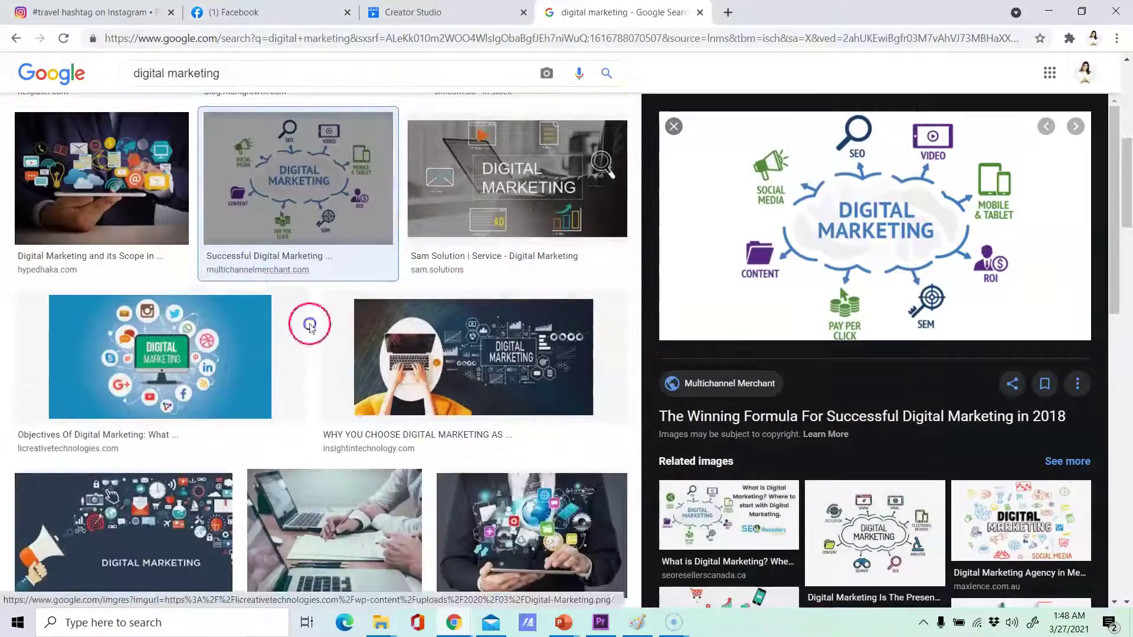
# Return to Creator Studio and discard the open Instagram feed post together with its upload.
pyautogui.click(413, 12)
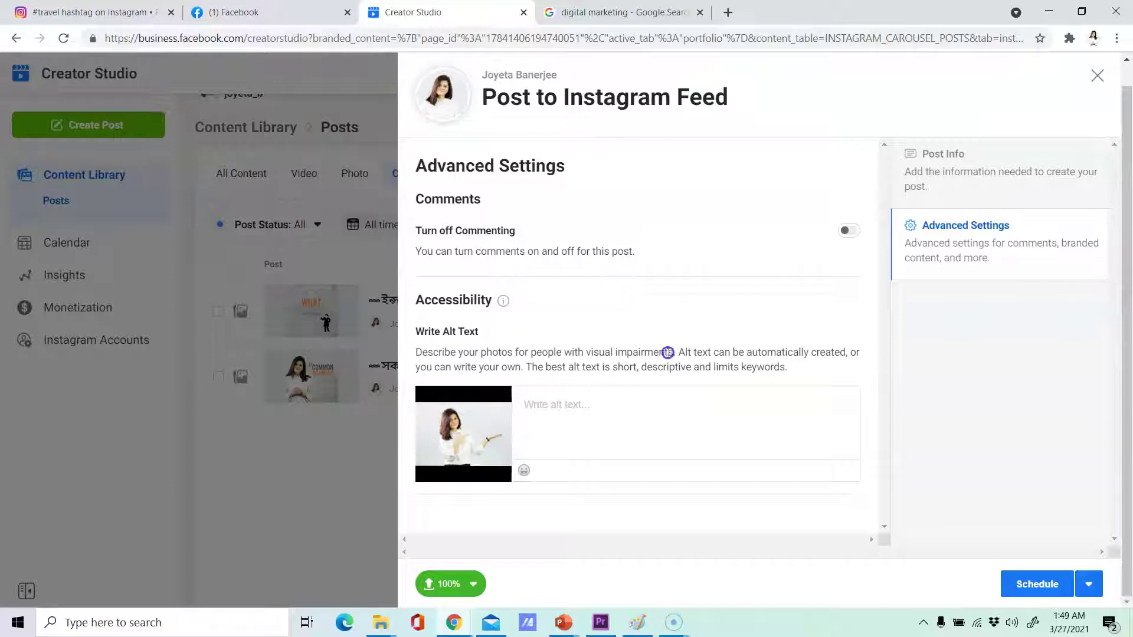
pyautogui.click(1092, 76)
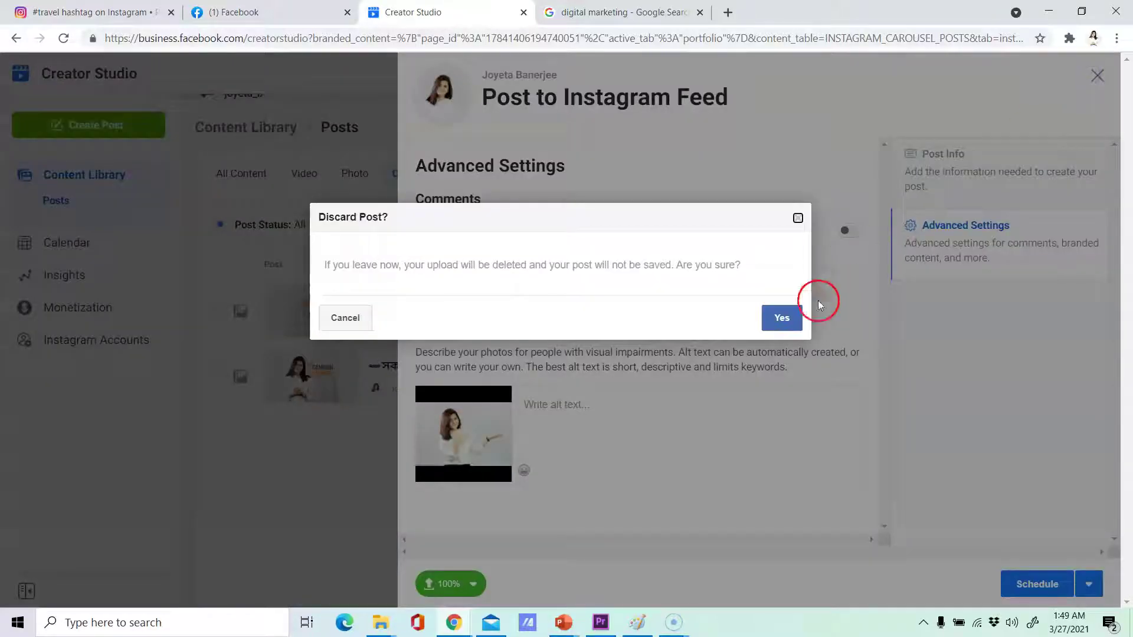
pyautogui.click(342, 322)
pyautogui.click(1099, 76)
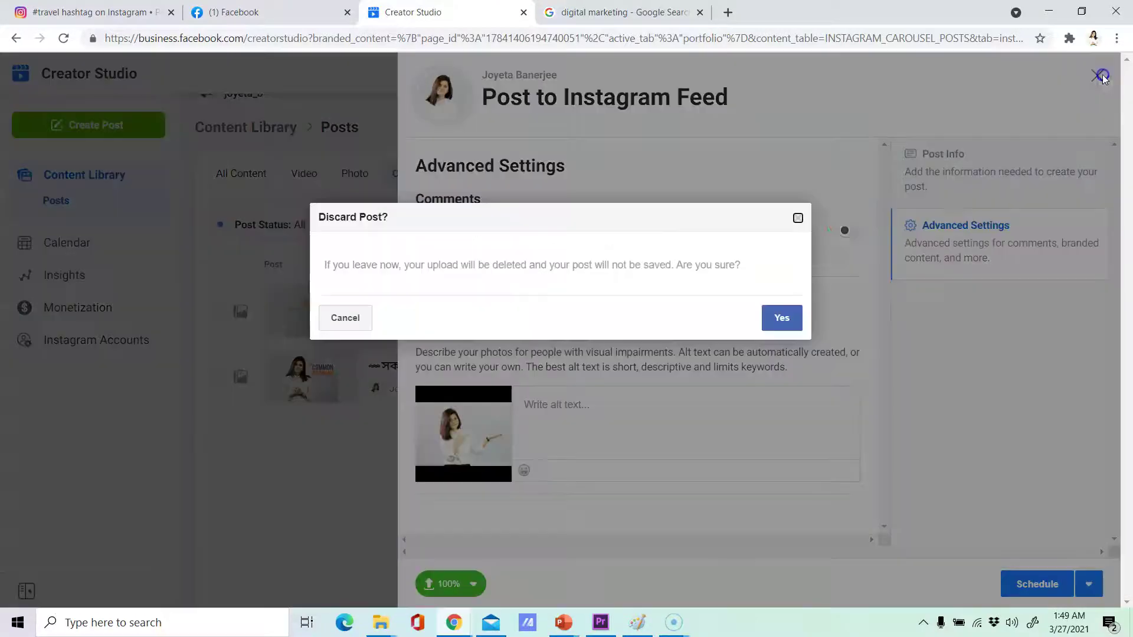
pyautogui.click(782, 317)
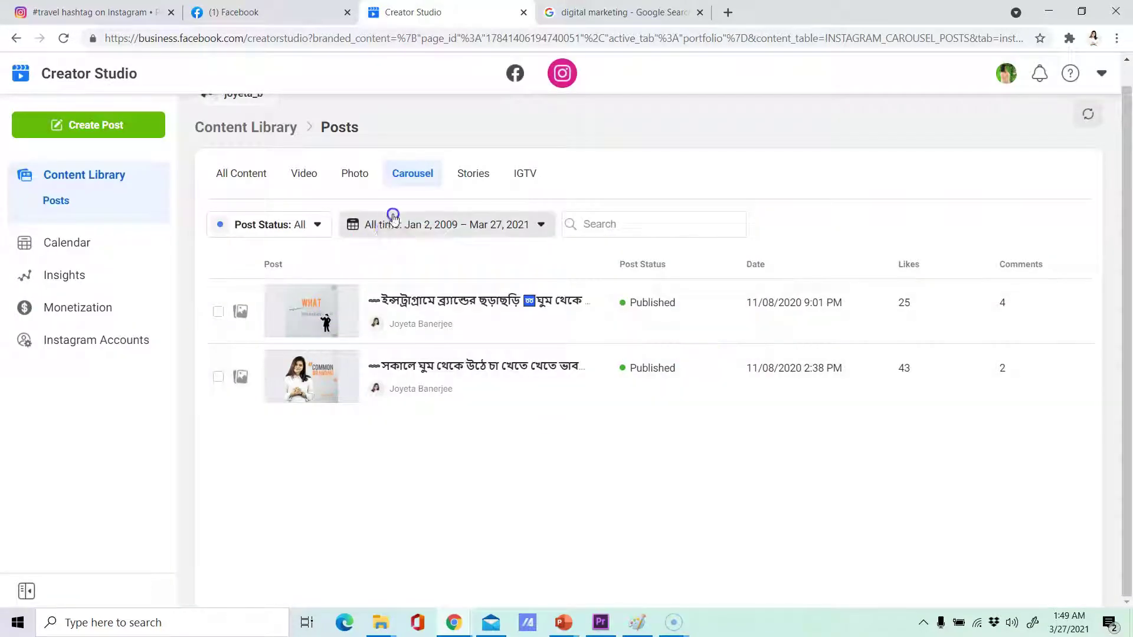
# Start a new Instagram feed post and choose to add its content from a file upload.
pyautogui.click(103, 136)
pyautogui.click(109, 160)
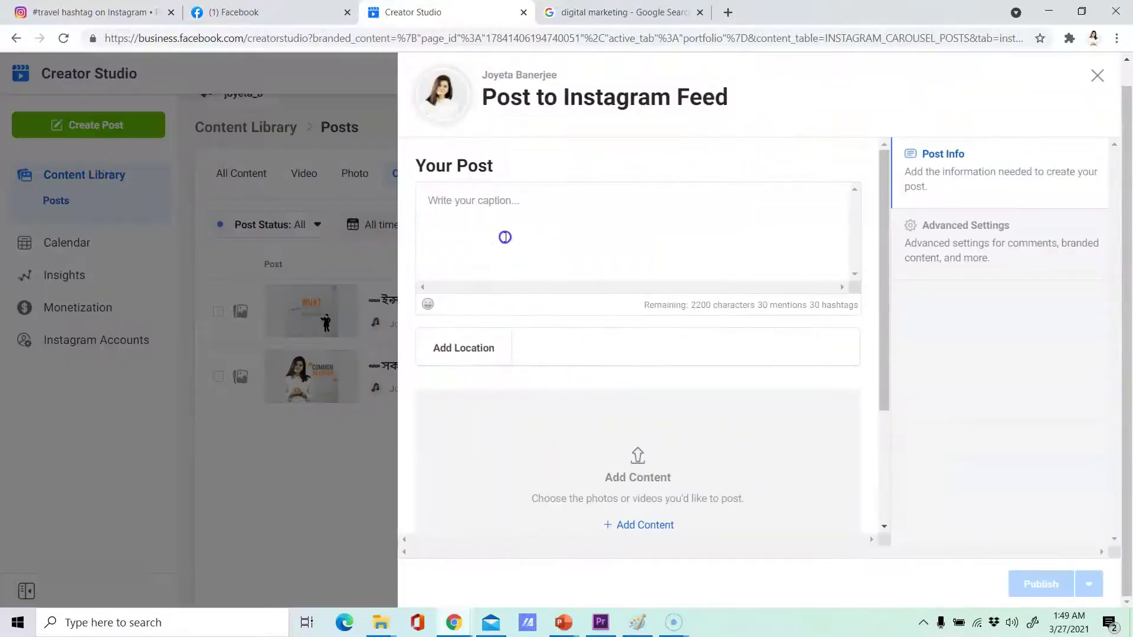
pyautogui.click(647, 527)
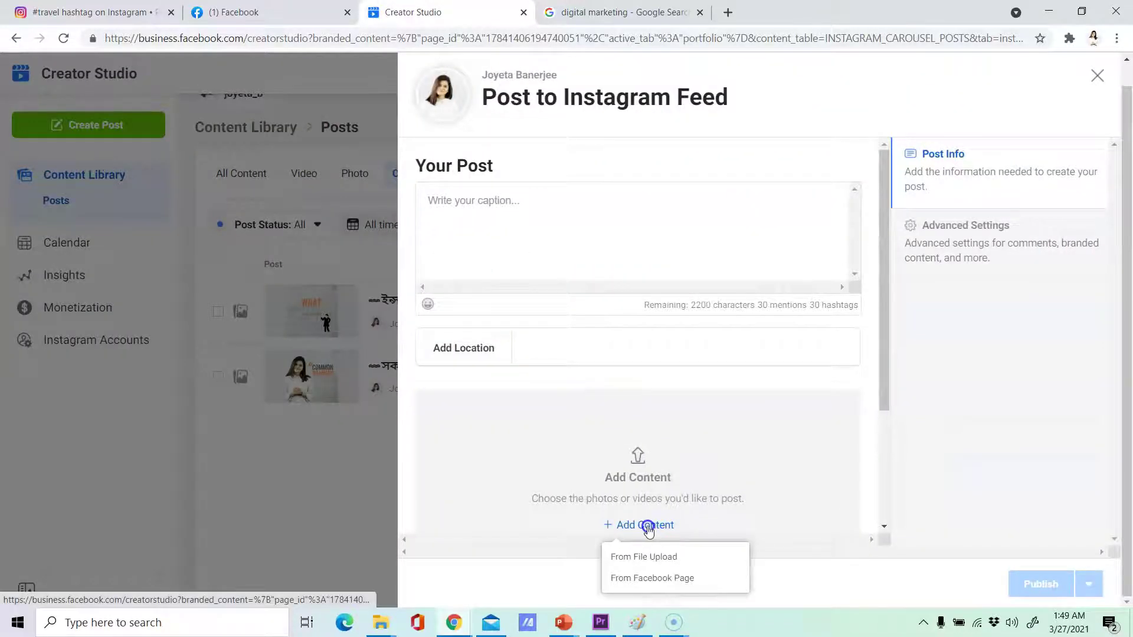
pyautogui.click(663, 564)
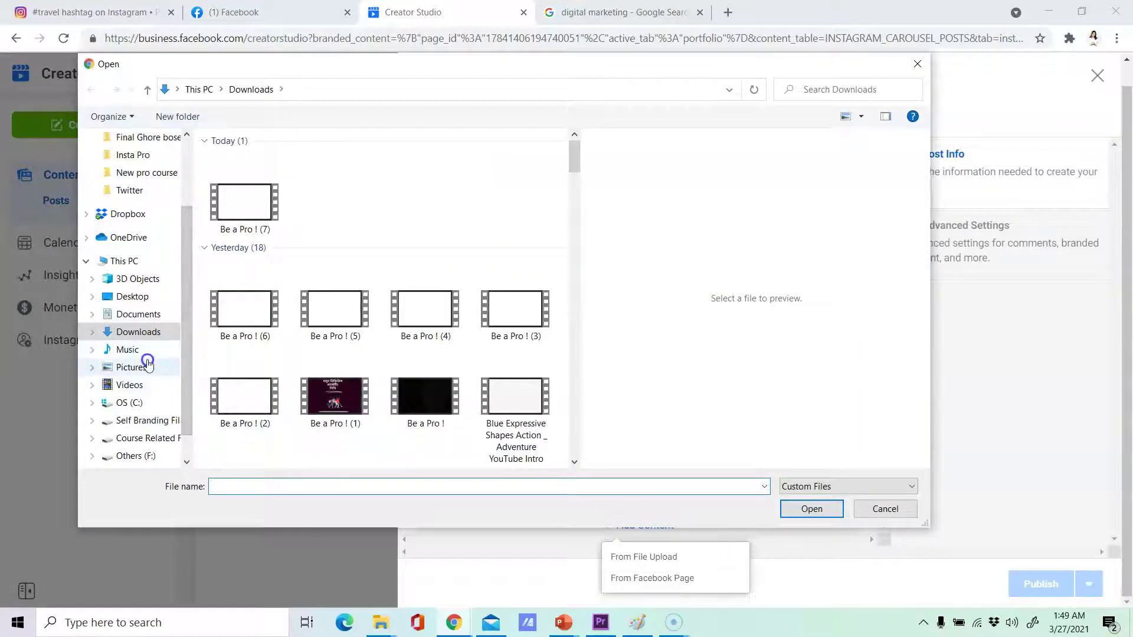
# Upload images 1 to 10 from the icon folder on the Self Branding Files (D:) drive to the post.
pyautogui.click(152, 436)
pyautogui.click(148, 421)
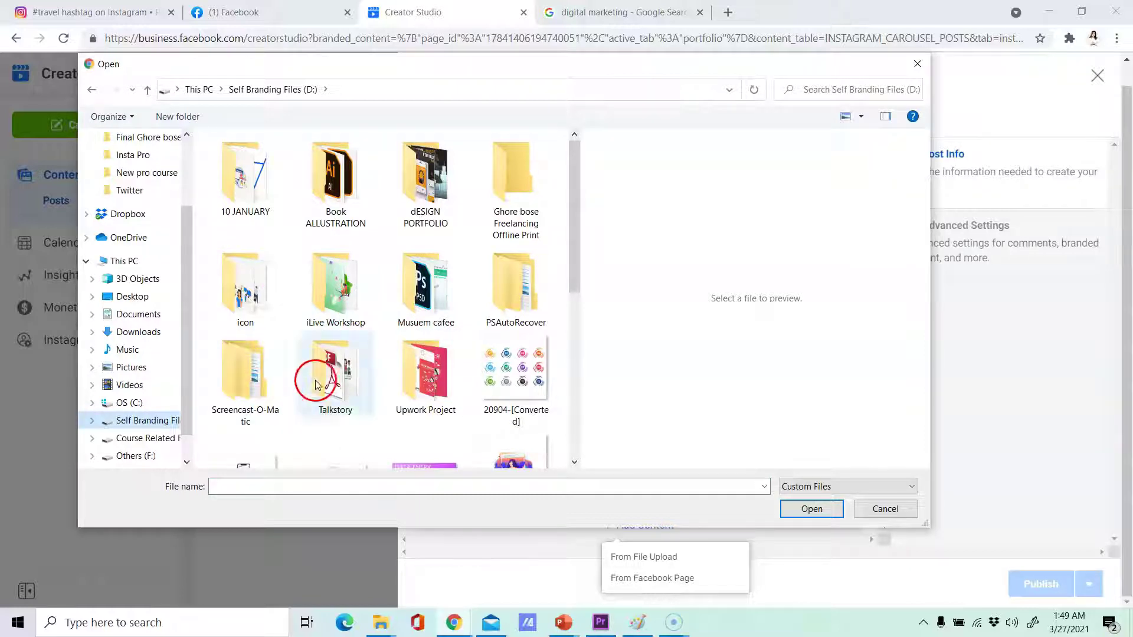
pyautogui.scroll(-2, 287, 198)
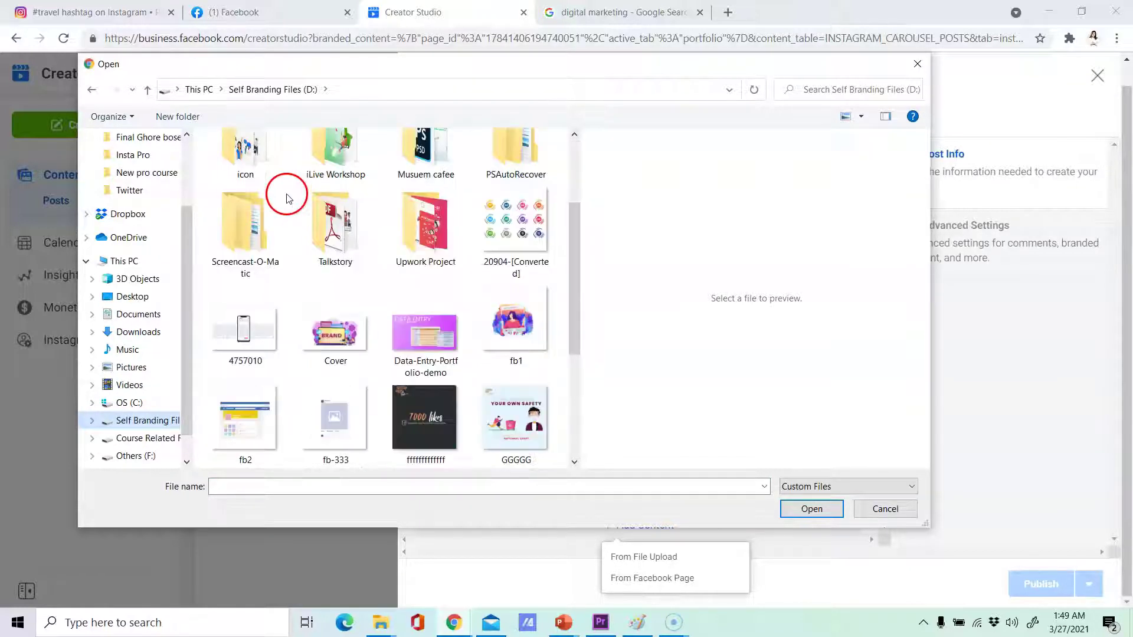
pyautogui.doubleClick(268, 160)
pyautogui.click(270, 198)
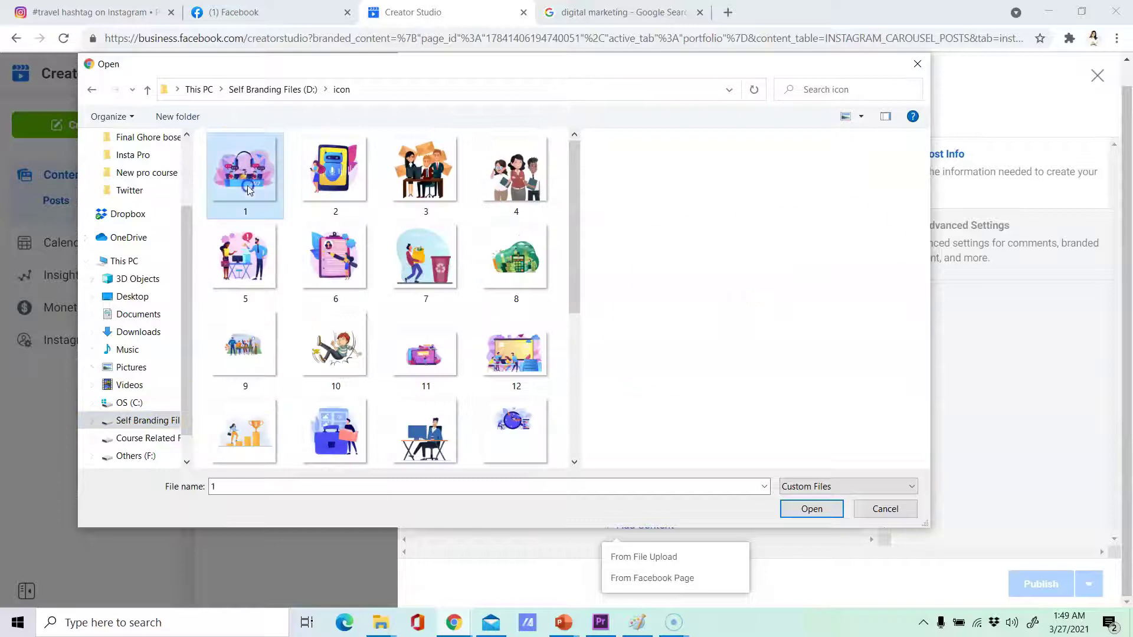
pyautogui.keyDown('shift'); pyautogui.click(525, 286); pyautogui.keyUp('shift')
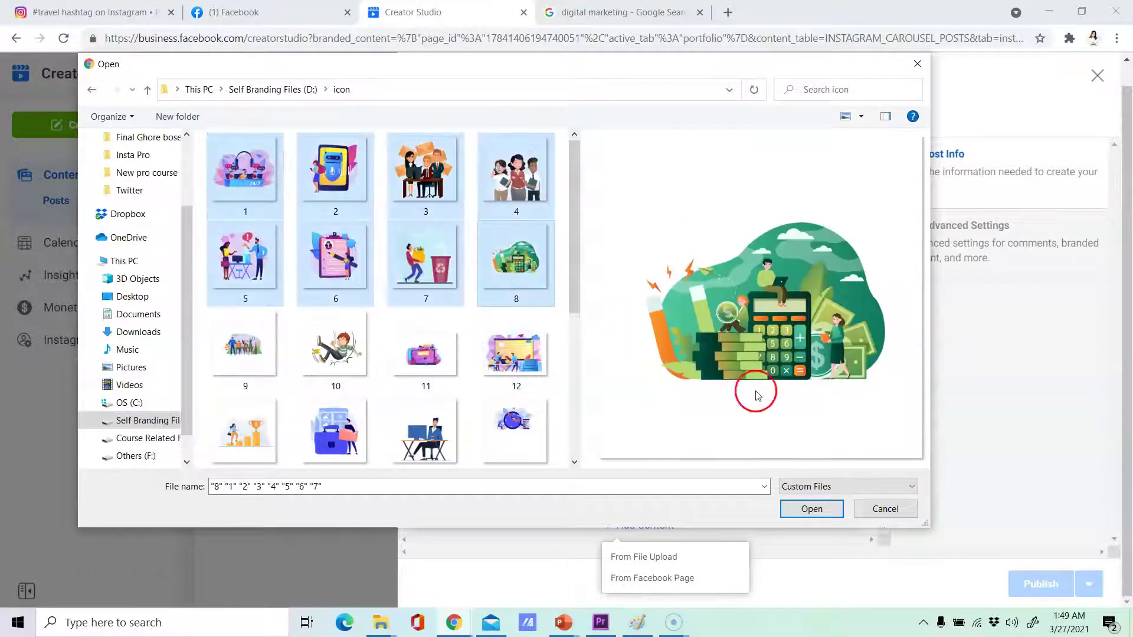
pyautogui.keyDown('shift'); pyautogui.click(552, 370); pyautogui.keyUp('shift')
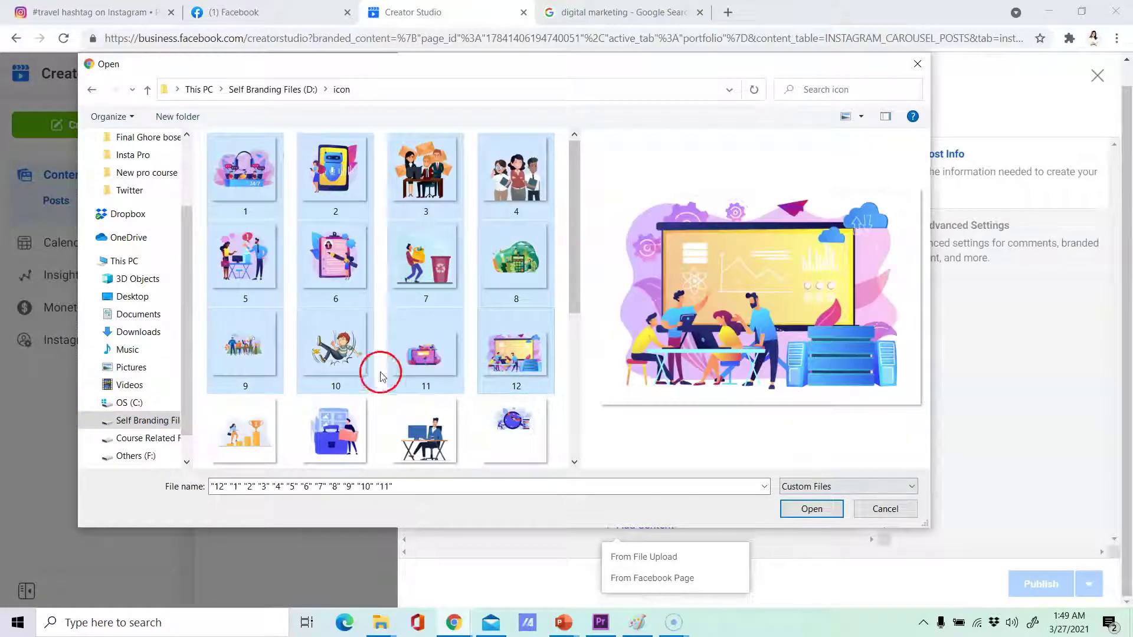
pyautogui.keyDown('shift'); pyautogui.click(349, 374); pyautogui.keyUp('shift')
pyautogui.click(844, 515)
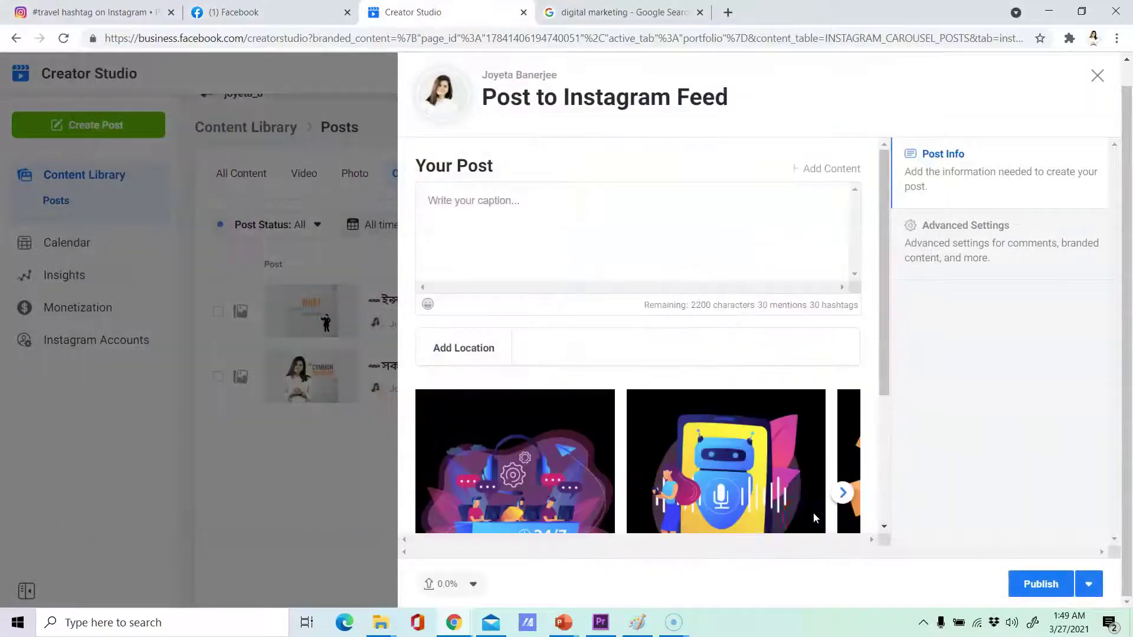
# Page through the uploaded carousel images to the tenth one and go back to the eighth.
pyautogui.scroll(-3, 796, 487)
pyautogui.scroll(-1, 797, 487)
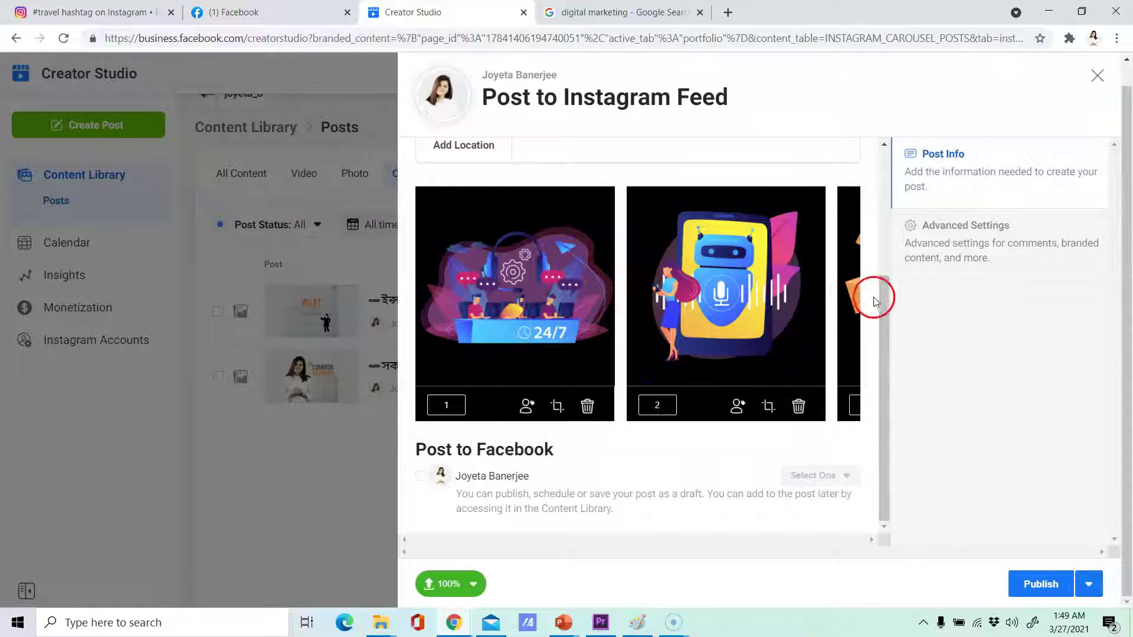
pyautogui.click(842, 292)
pyautogui.click(842, 292)
pyautogui.click(842, 292)
pyautogui.click(842, 295)
pyautogui.click(842, 298)
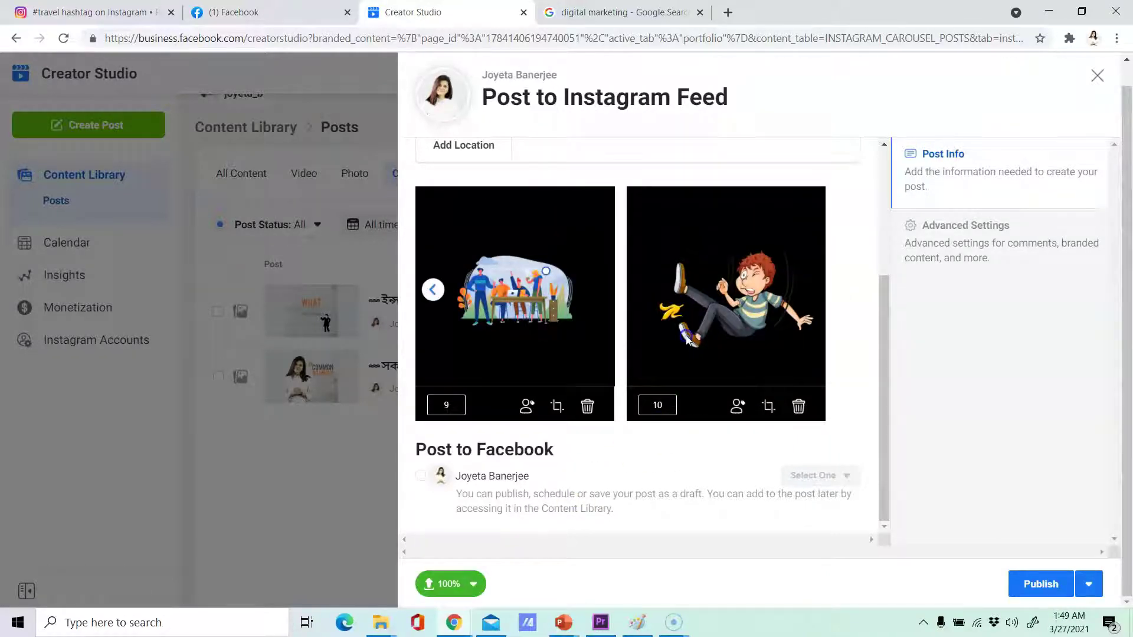
pyautogui.moveTo(440, 307)
pyautogui.mouseDown()
pyautogui.moveTo(648, 317)
pyautogui.moveTo(434, 289)
pyautogui.mouseUp()
pyautogui.click(437, 292)
# Delete the eighth image, the green calculator and money illustration, from the carousel post.
pyautogui.click(670, 460)
pyautogui.click(589, 382)
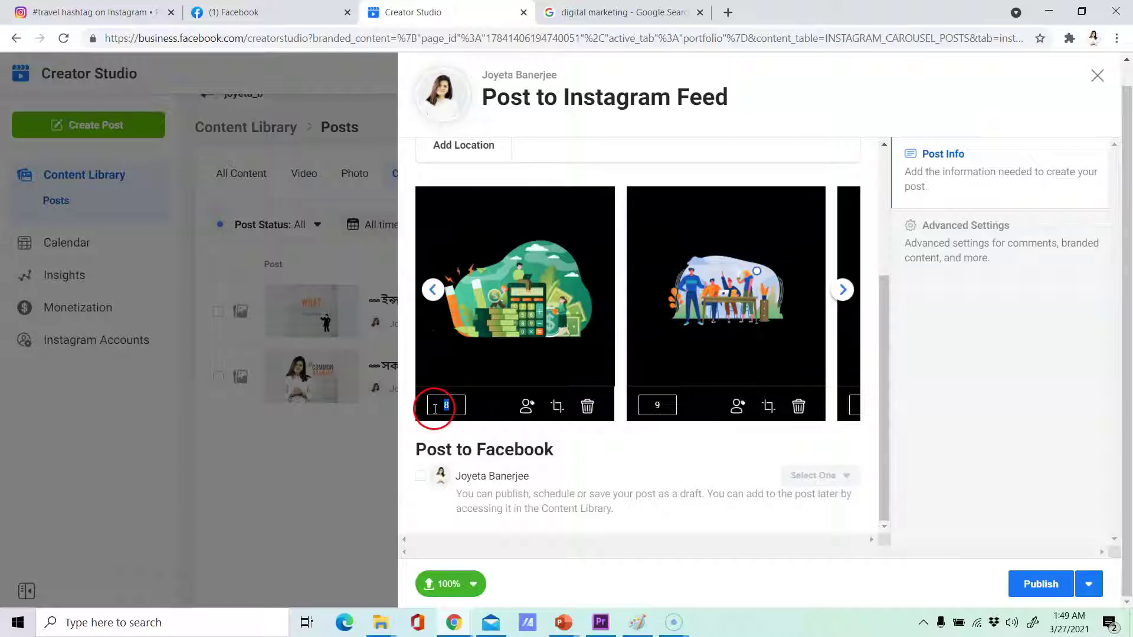
pyautogui.moveTo(438, 423); pyautogui.dragTo(450, 430)
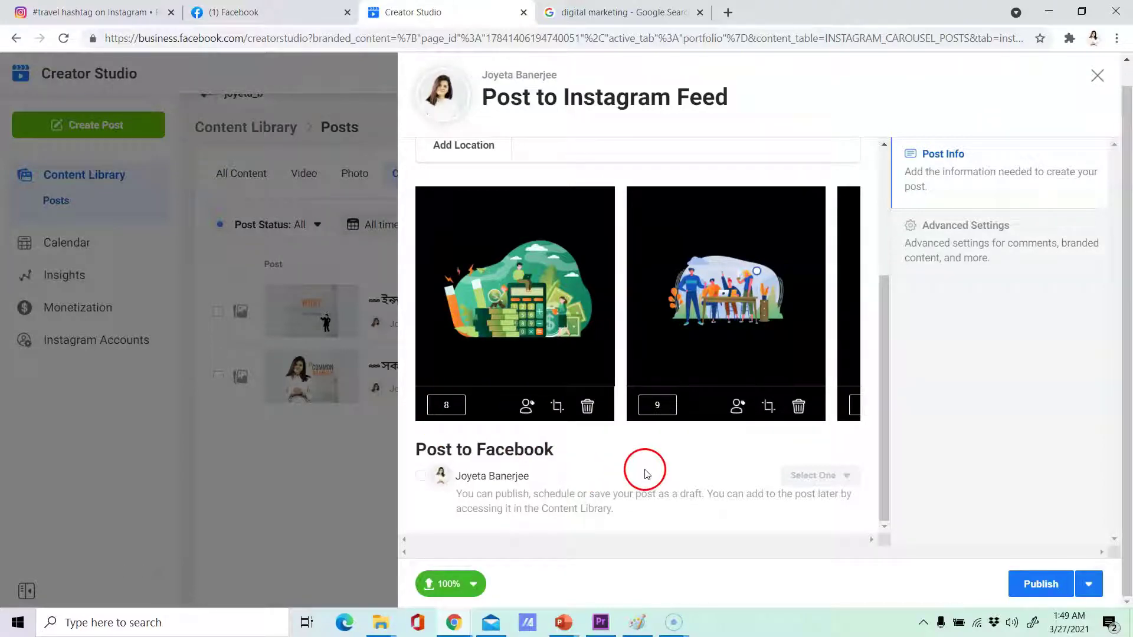
pyautogui.moveTo(527, 430); pyautogui.dragTo(458, 405)
pyautogui.click(538, 411)
pyautogui.click(588, 407)
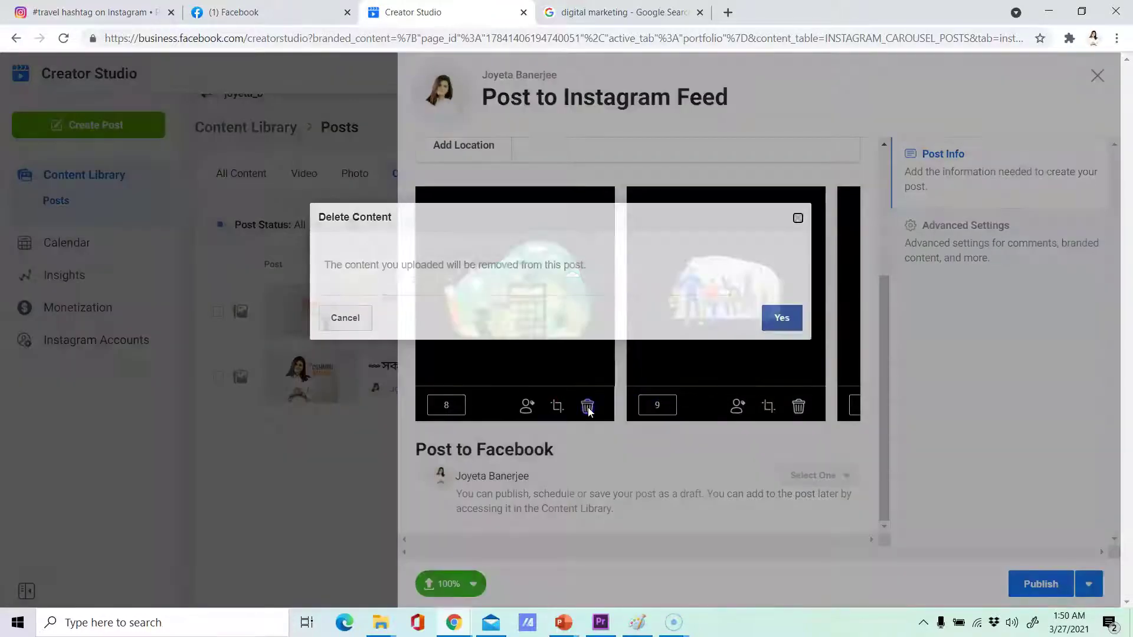
pyautogui.click(778, 319)
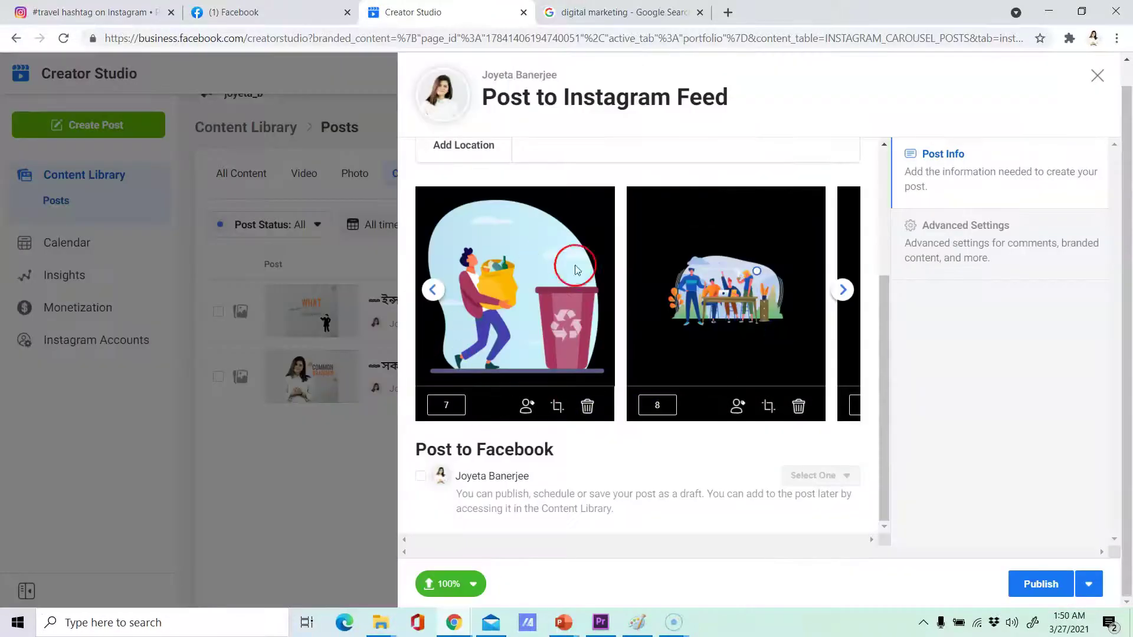
# Review the carousel post's caption, location and image sections, and discard the post.
pyautogui.scroll(3, 654, 424)
pyautogui.scroll(-2, 656, 423)
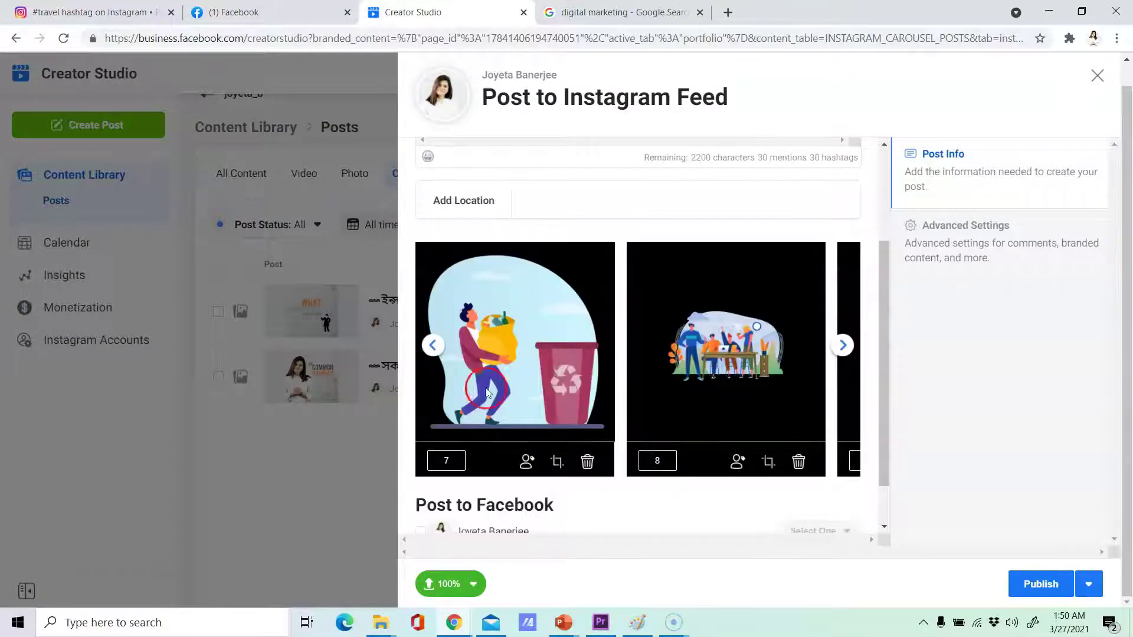
pyautogui.scroll(2, 712, 397)
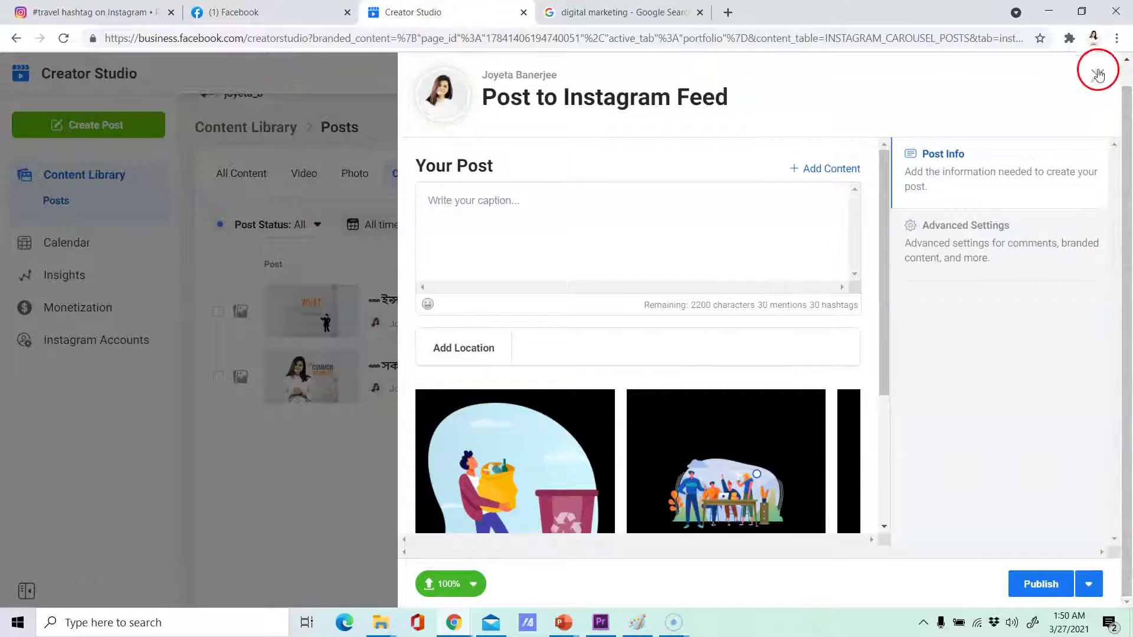
pyautogui.scroll(-3, 702, 345)
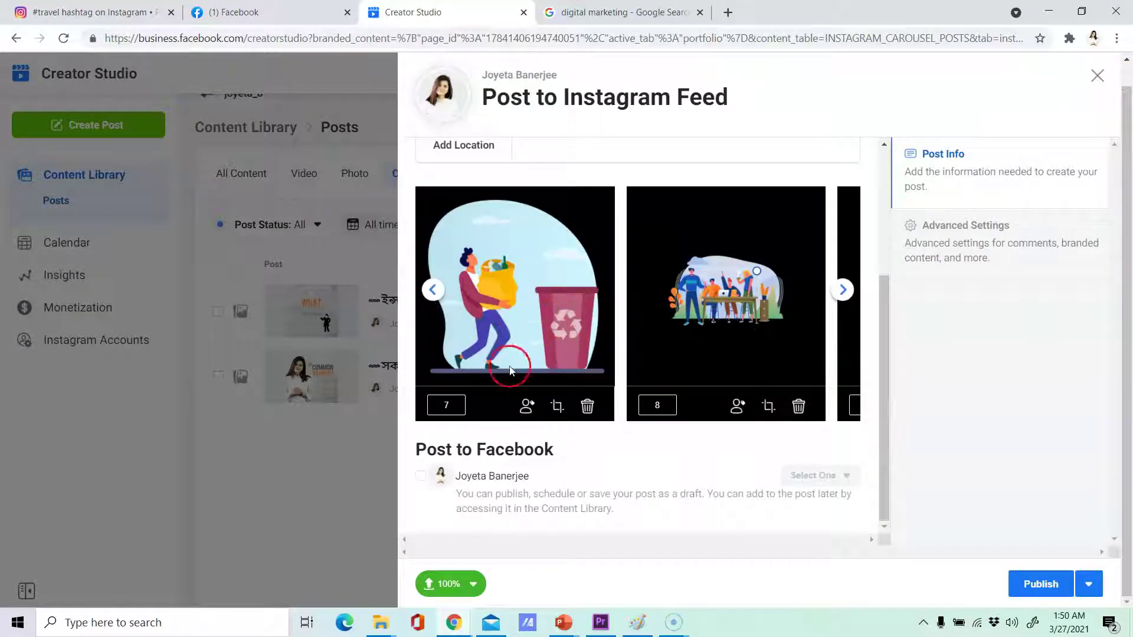
pyautogui.scroll(3, 584, 322)
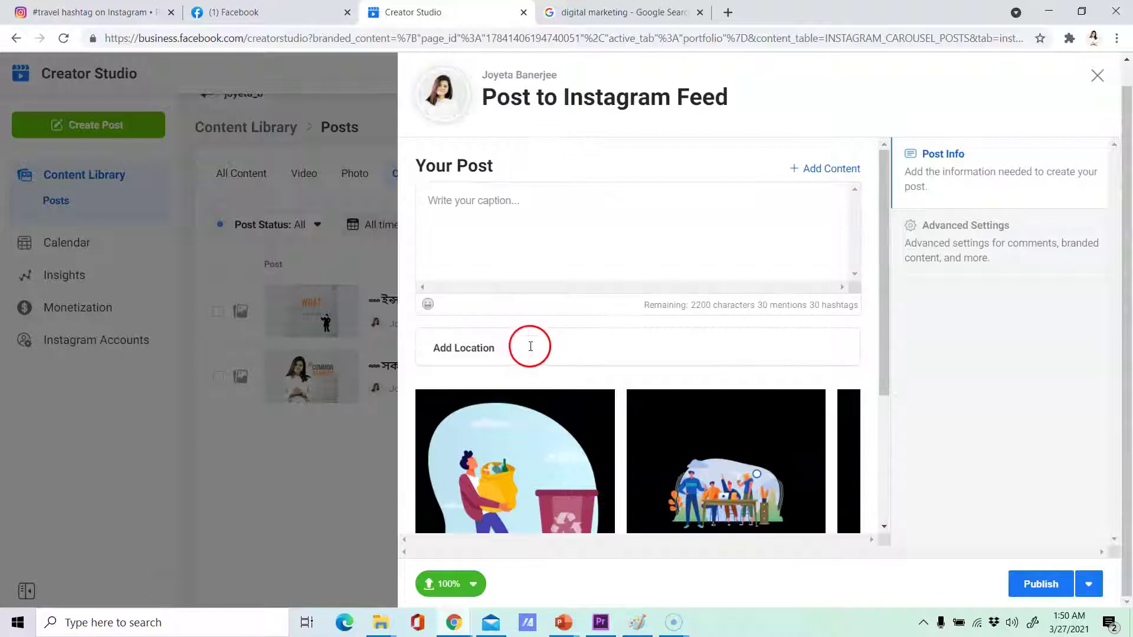
pyautogui.scroll(-3, 606, 382)
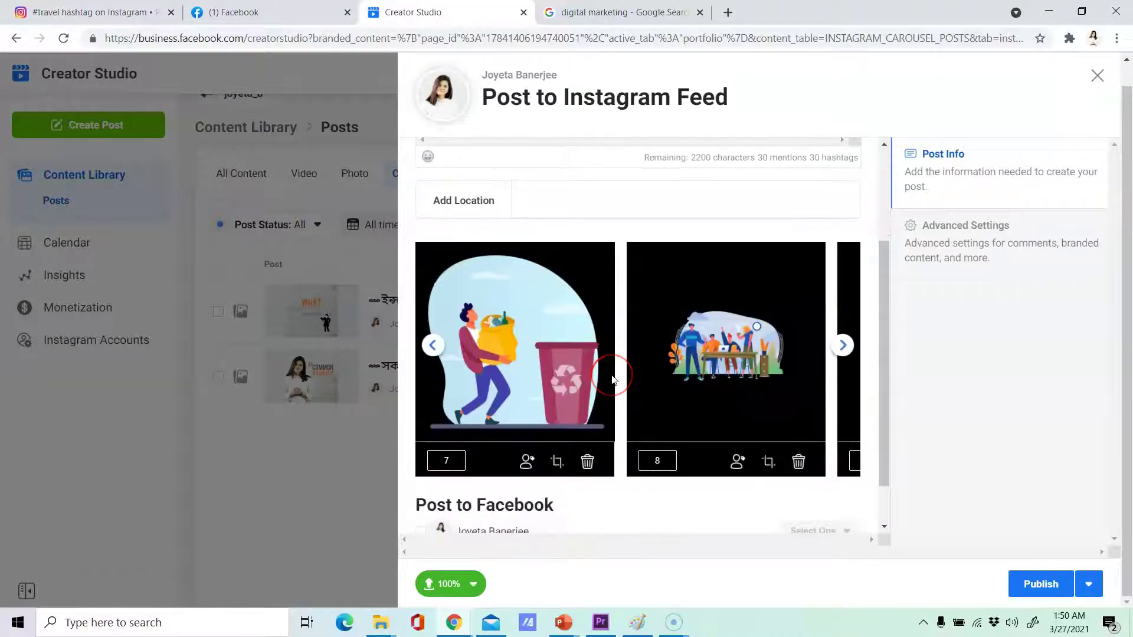
pyautogui.scroll(-1, 612, 380)
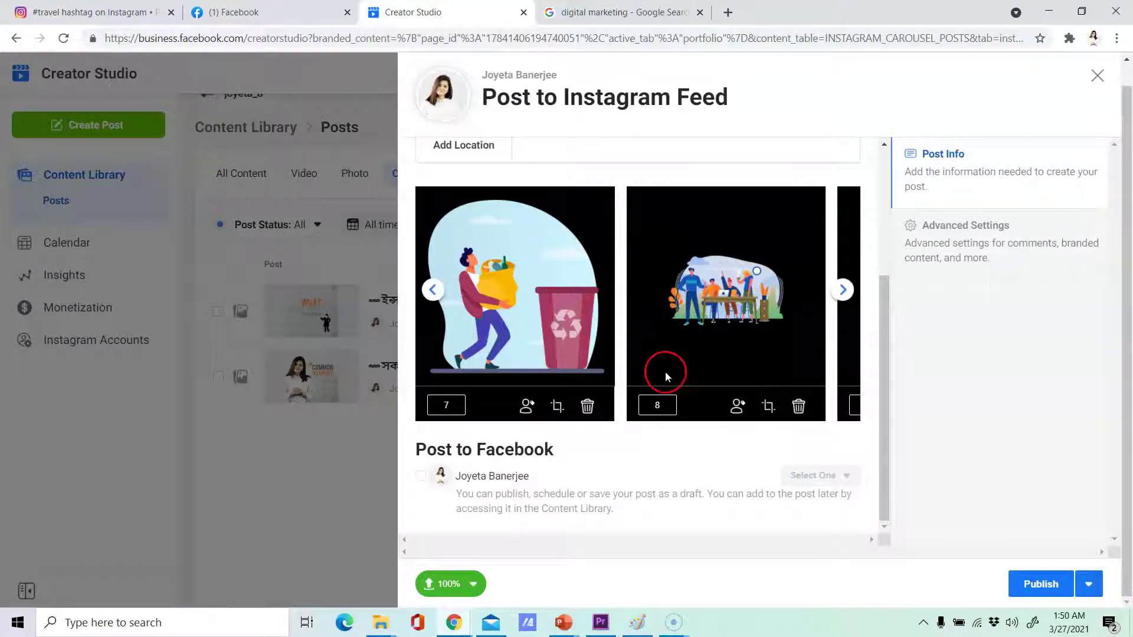
pyautogui.click(1096, 76)
pyautogui.click(798, 321)
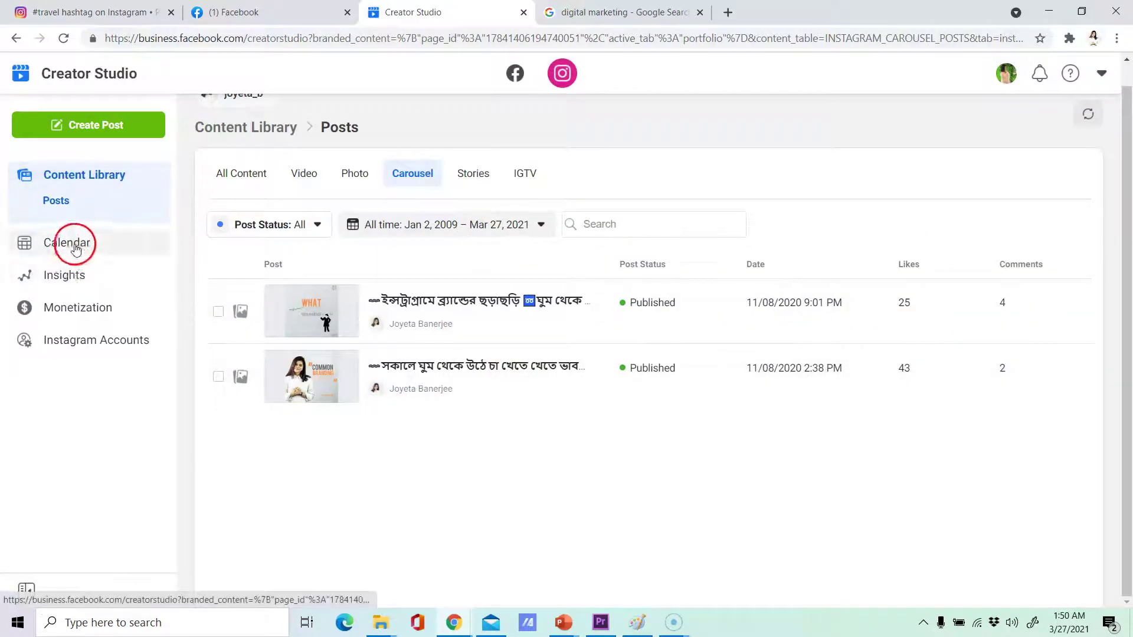
# Open the Instagram account's activity insights and examine its interactions, accounts reached and impressions.
pyautogui.click(68, 274)
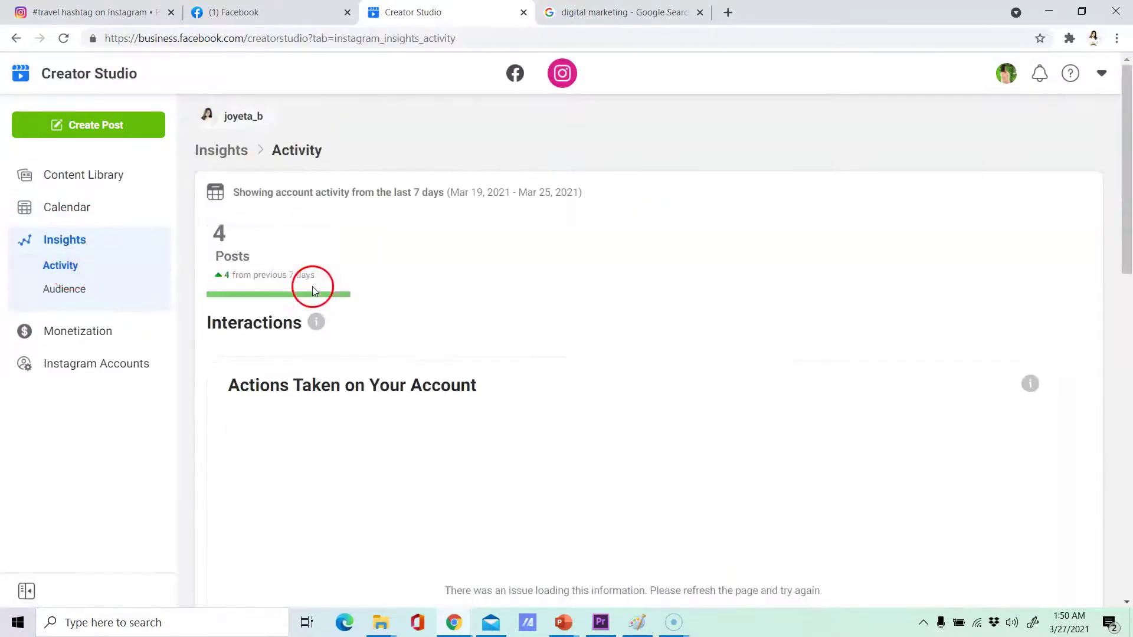
pyautogui.scroll(-1, 429, 430)
pyautogui.scroll(-5, 429, 430)
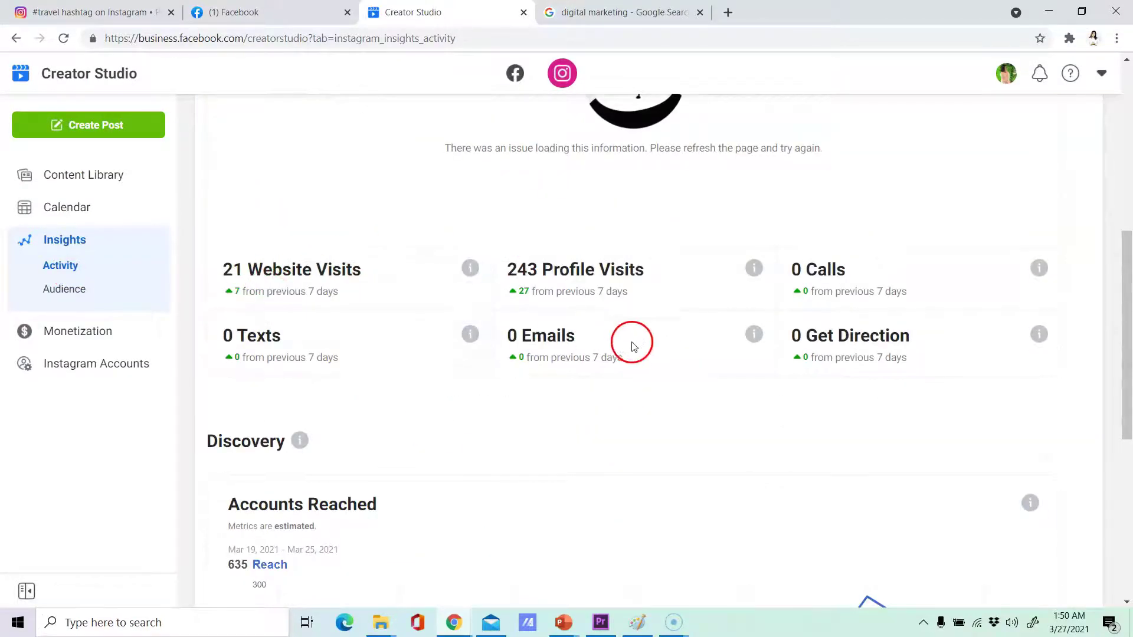
pyautogui.scroll(-4, 651, 345)
pyautogui.scroll(-1, 643, 370)
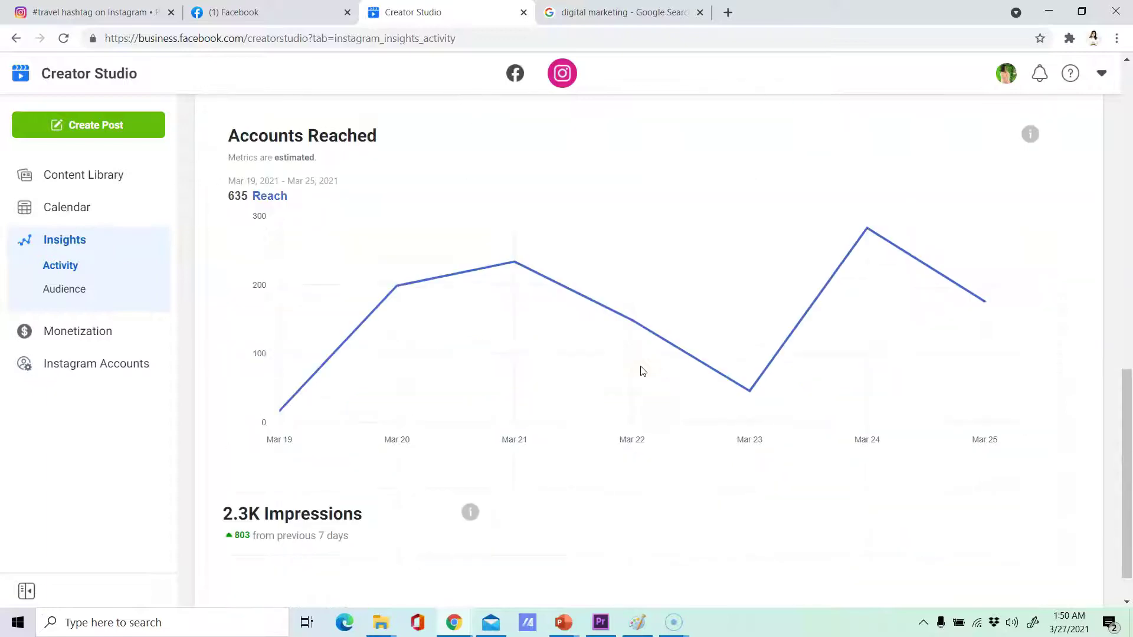
pyautogui.scroll(-1, 372, 377)
pyautogui.scroll(3, 449, 425)
pyautogui.scroll(2, 865, 412)
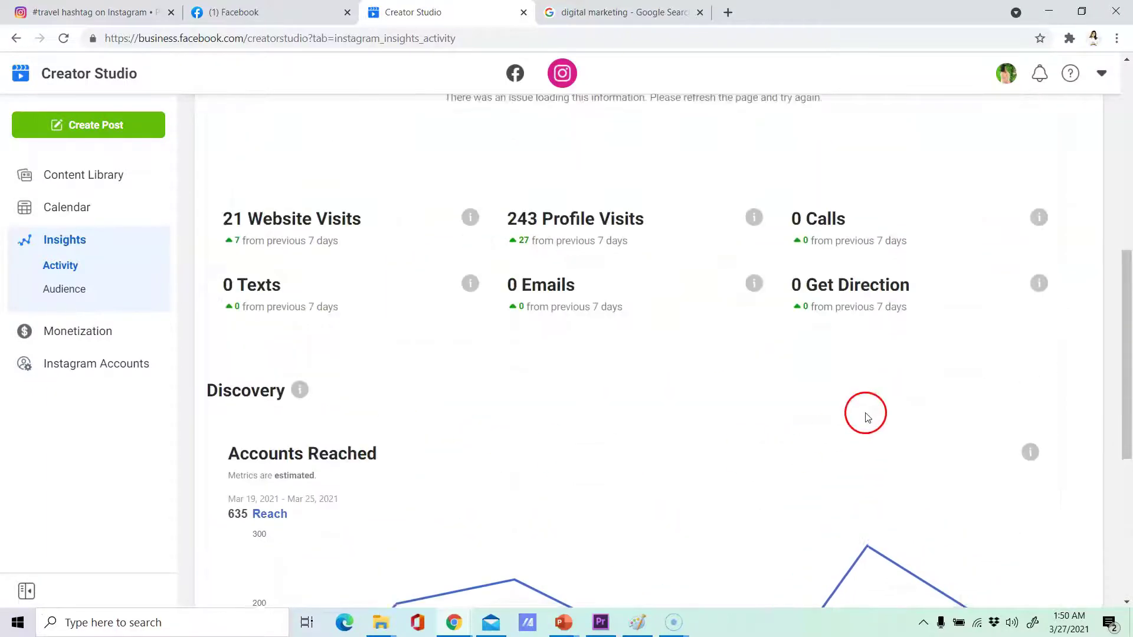
pyautogui.scroll(4, 787, 473)
pyautogui.scroll(2, 732, 383)
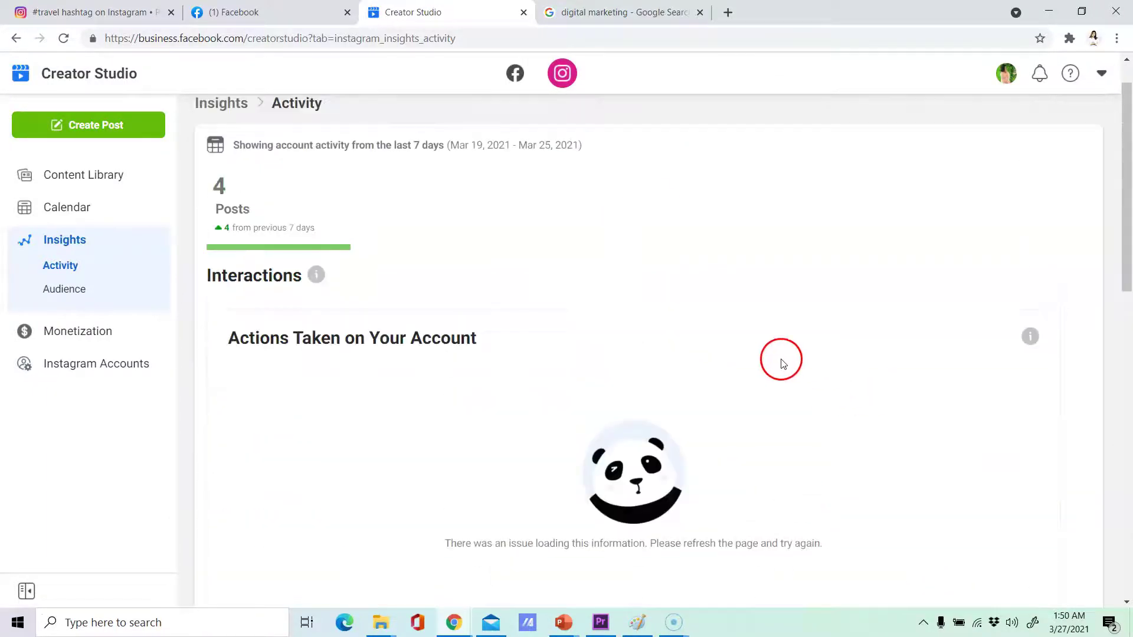
# Open the Instagram account's audience insights and examine the total followers and the age and gender breakdown.
pyautogui.scroll(1, 613, 319)
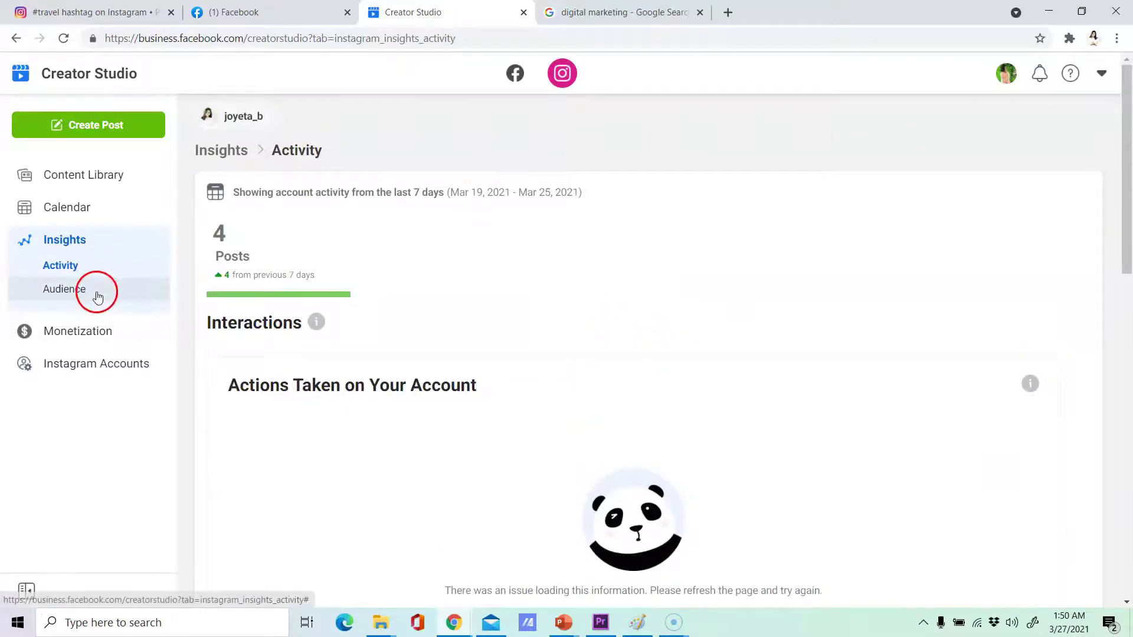
pyautogui.click(87, 294)
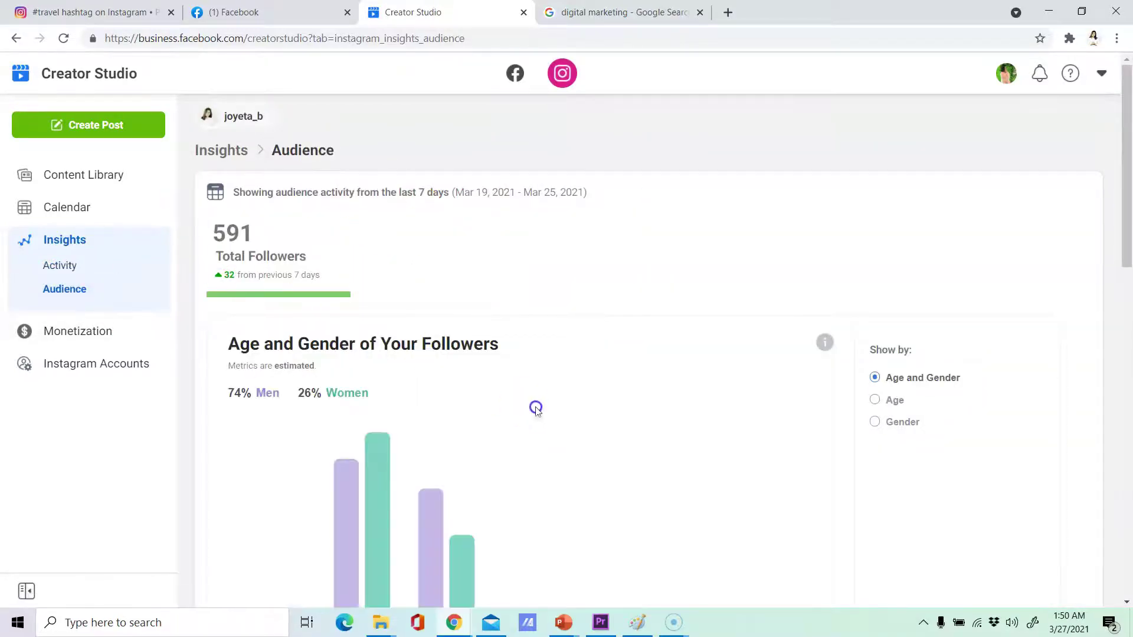
pyautogui.scroll(-2, 537, 424)
pyautogui.scroll(2, 263, 384)
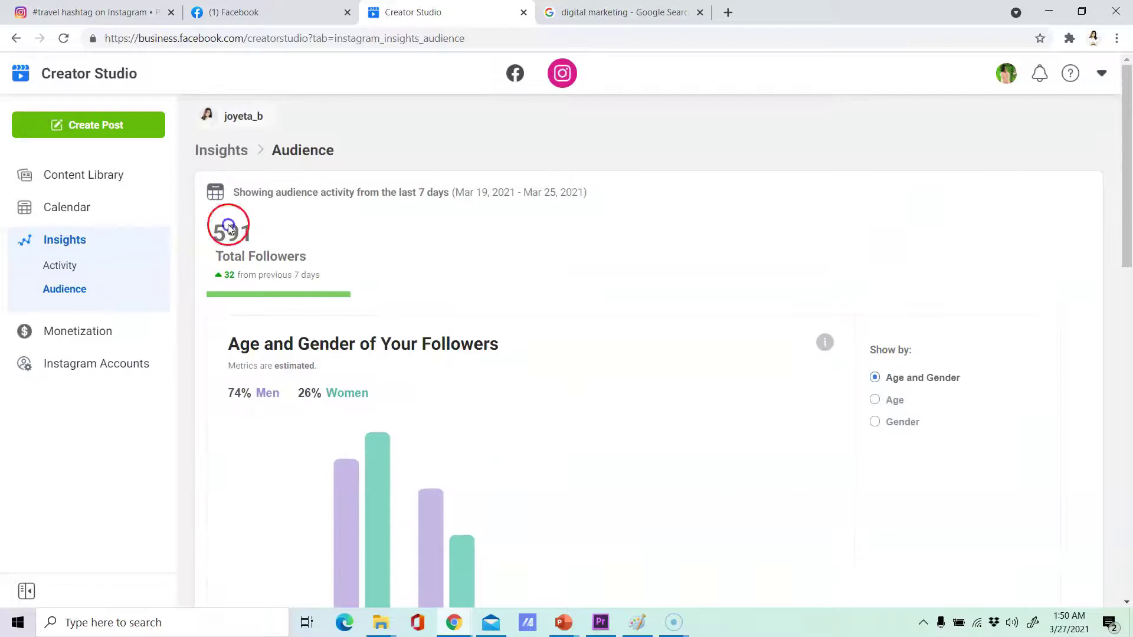
pyautogui.moveTo(295, 365)
pyautogui.scroll(-3, 291, 333)
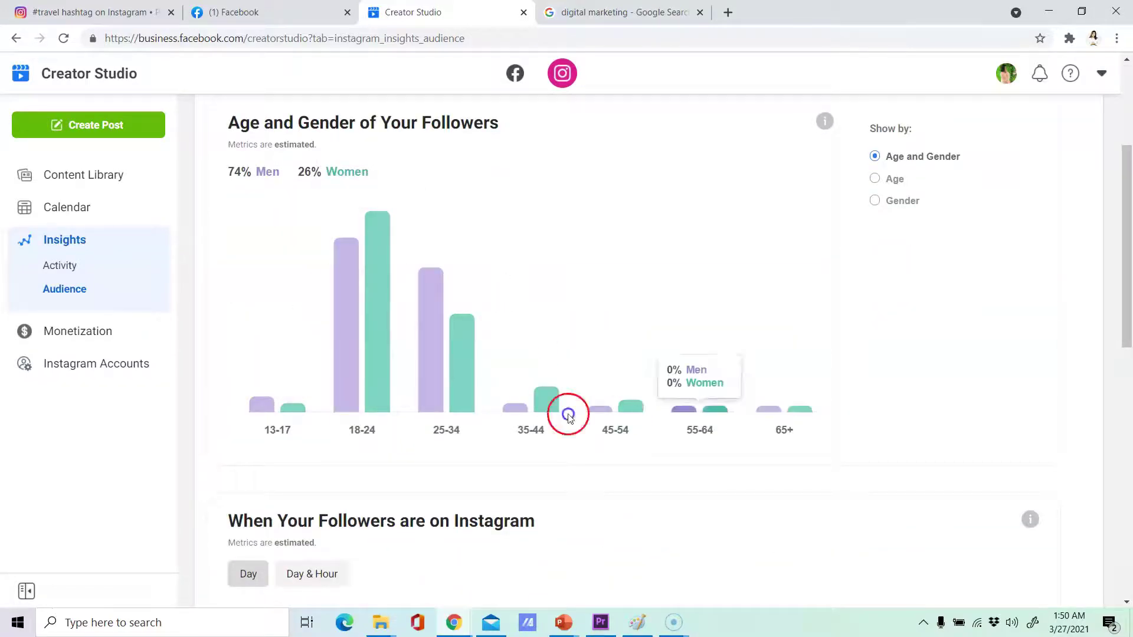
pyautogui.moveTo(356, 268)
# Examine the audience charts for the days followers are on Instagram and for their top countries and cities.
pyautogui.scroll(-9, 358, 407)
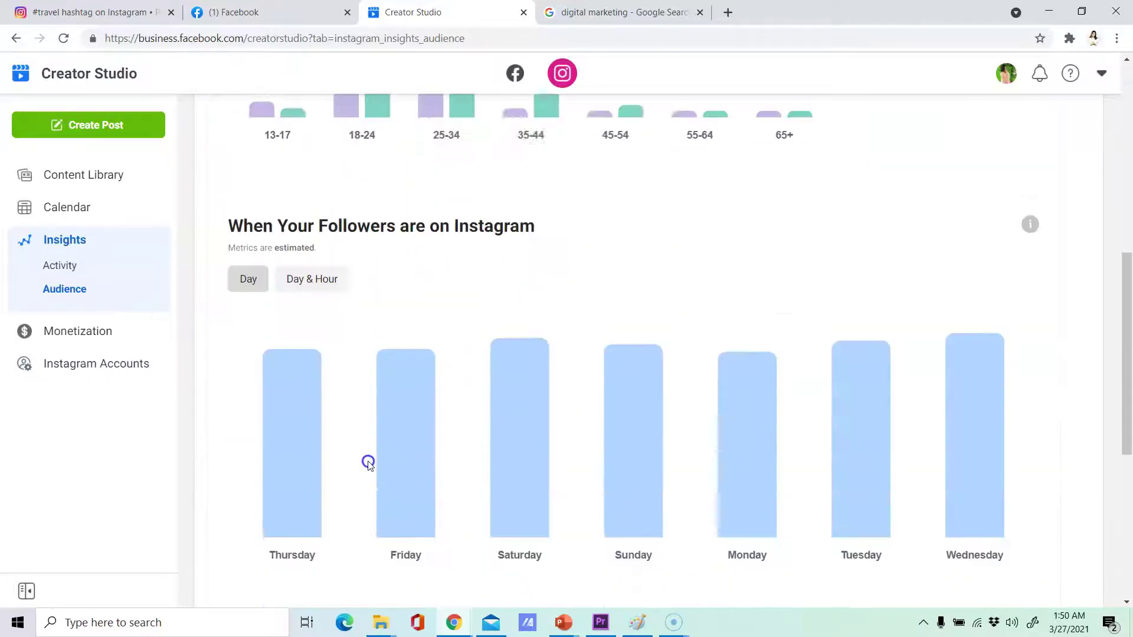
pyautogui.scroll(-3, 552, 207)
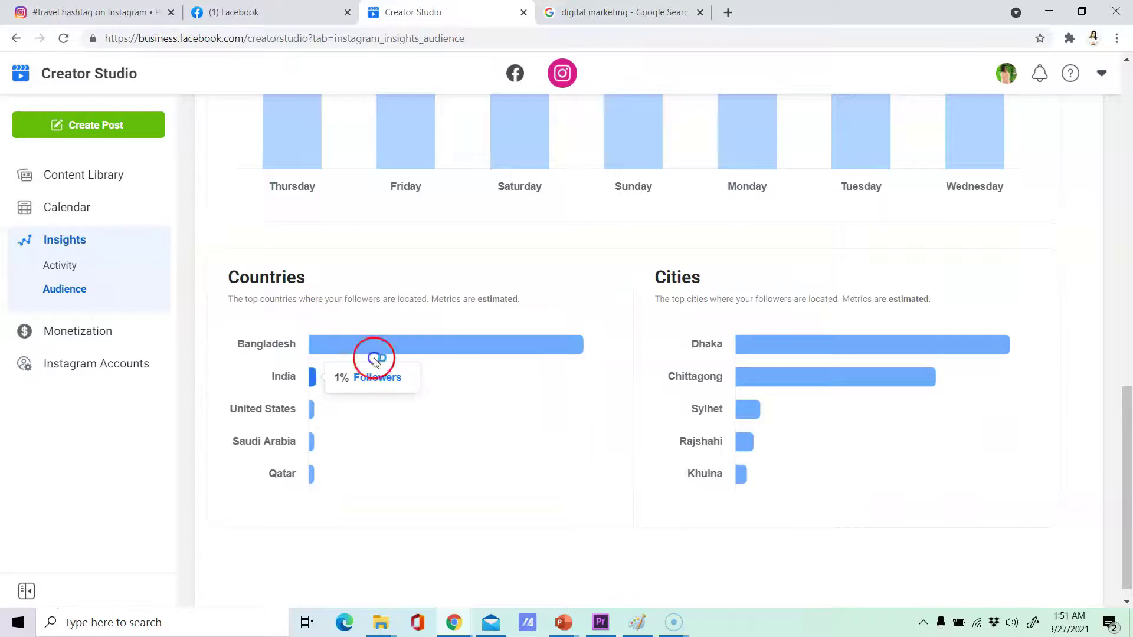
pyautogui.moveTo(393, 357)
pyautogui.moveTo(453, 360)
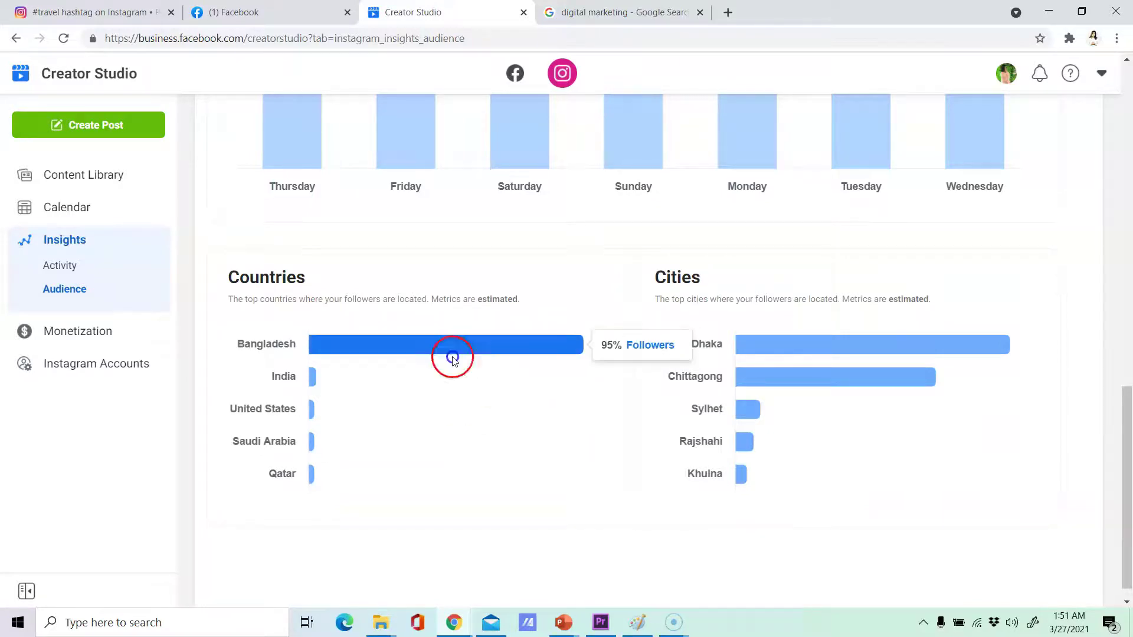
pyautogui.scroll(10, 644, 403)
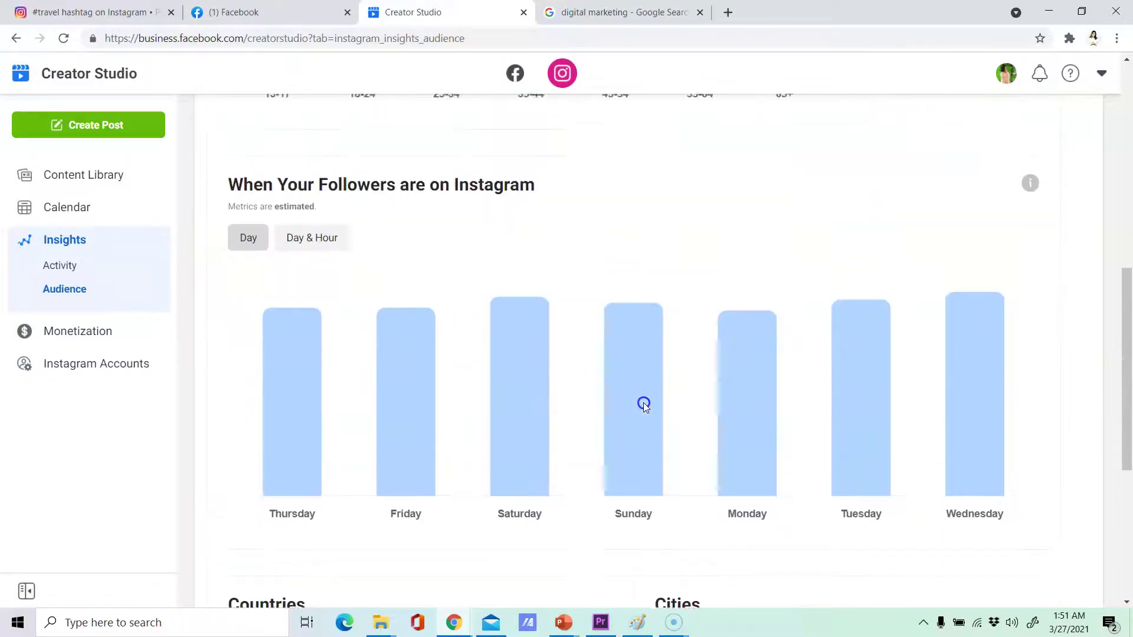
pyautogui.scroll(1, 644, 406)
pyautogui.click(658, 180)
pyautogui.scroll(3, 536, 354)
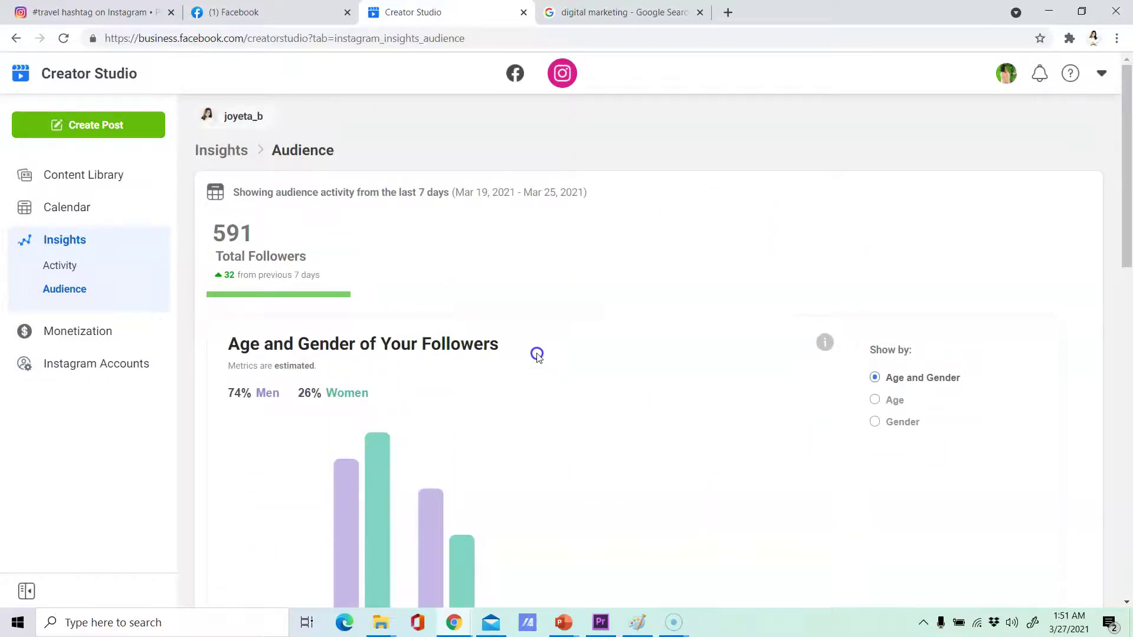
# Return to the Instagram content library's posts and show only the IGTV posts.
pyautogui.click(135, 77)
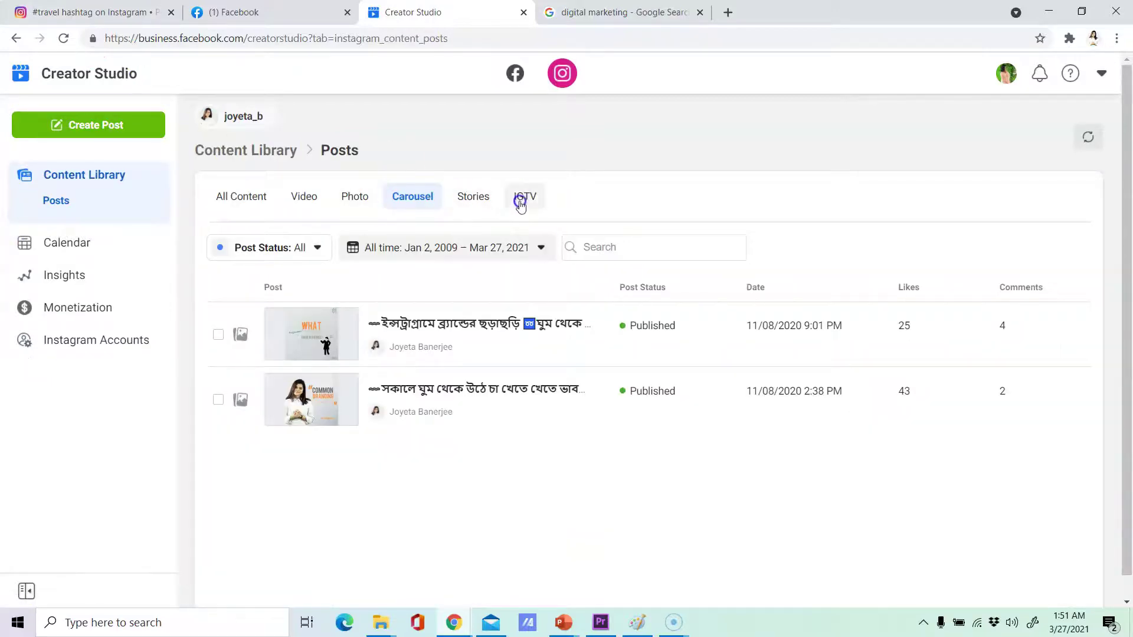
pyautogui.click(512, 204)
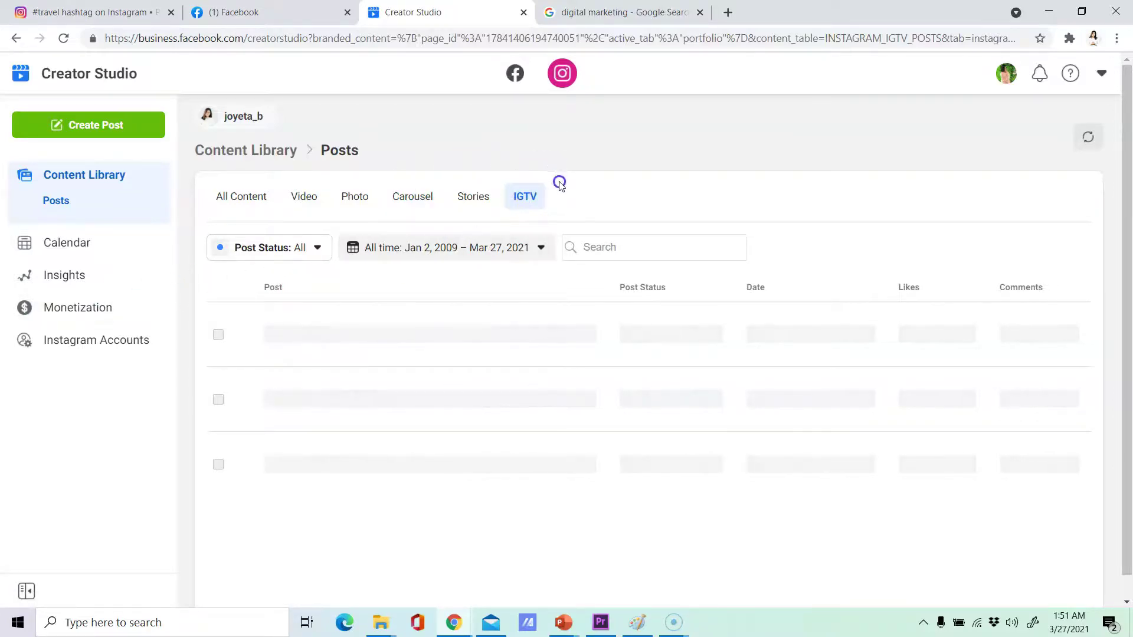
pyautogui.click(456, 179)
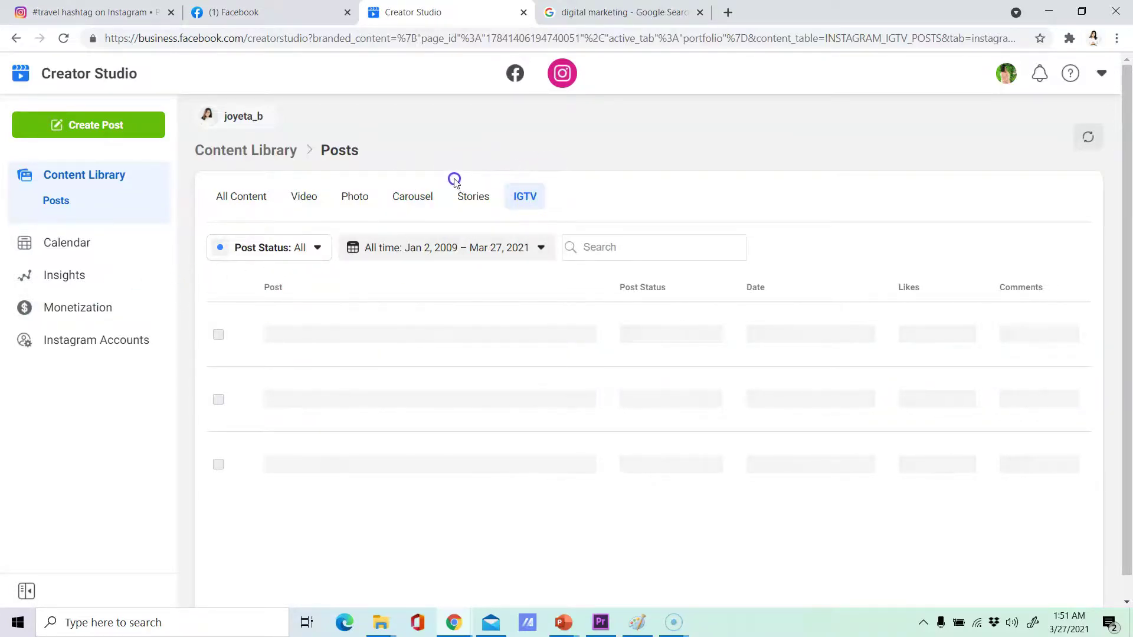